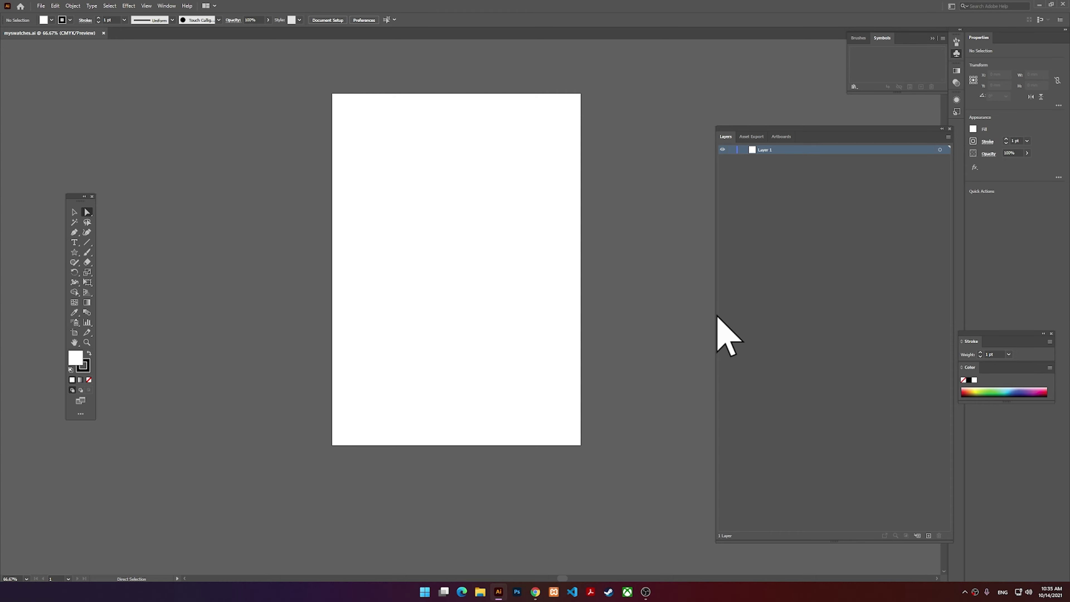
Step: Show the Swatches panel from the Window menu and float it beside the blank artboard
click(164, 6)
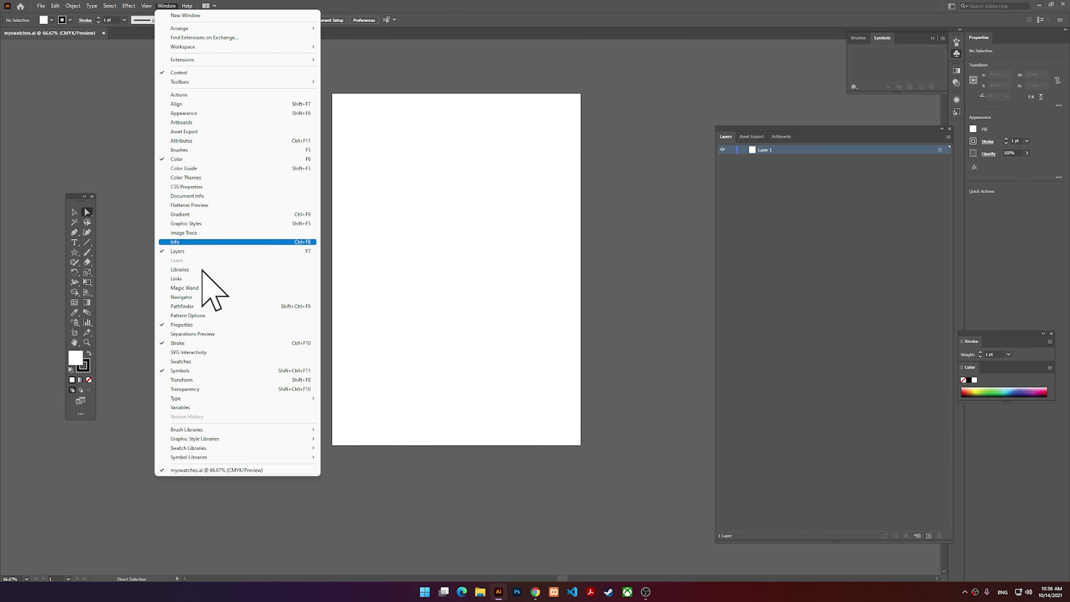
click(206, 361)
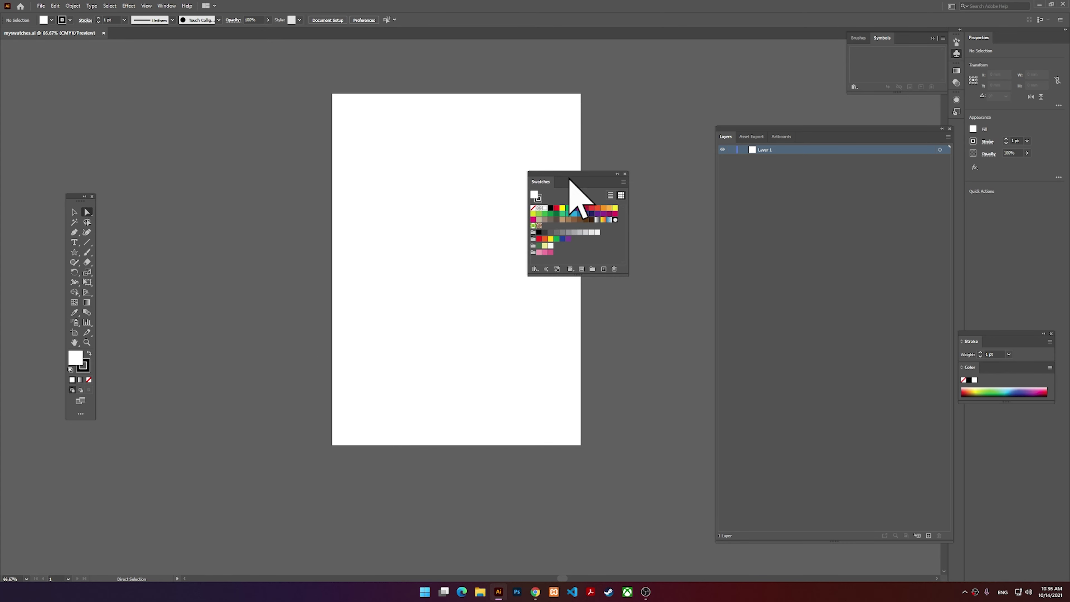
drag(573, 176, 622, 192)
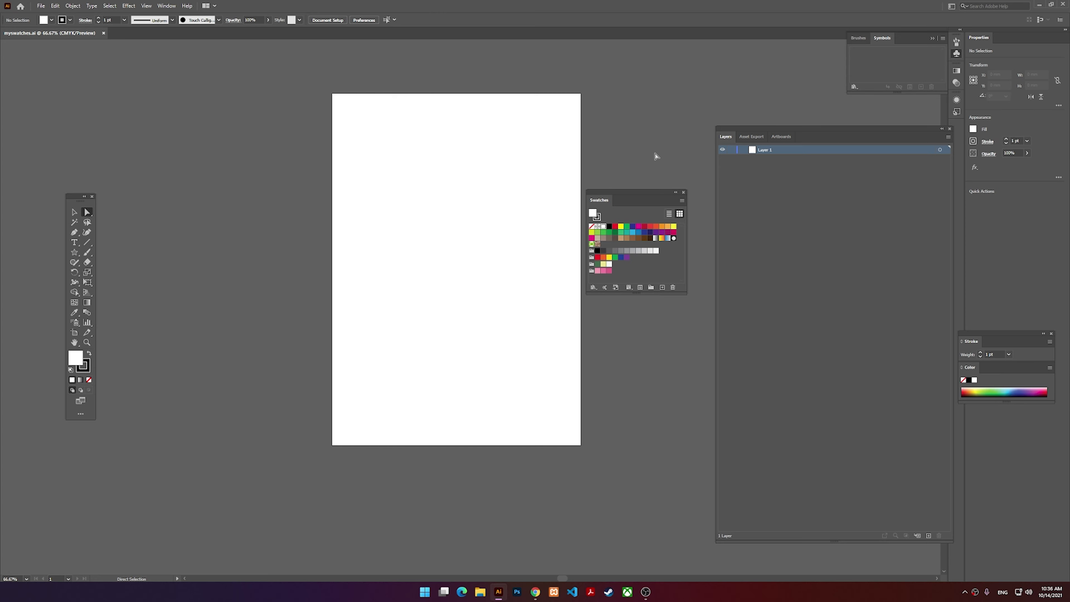
scroll(659, 157, up, 2)
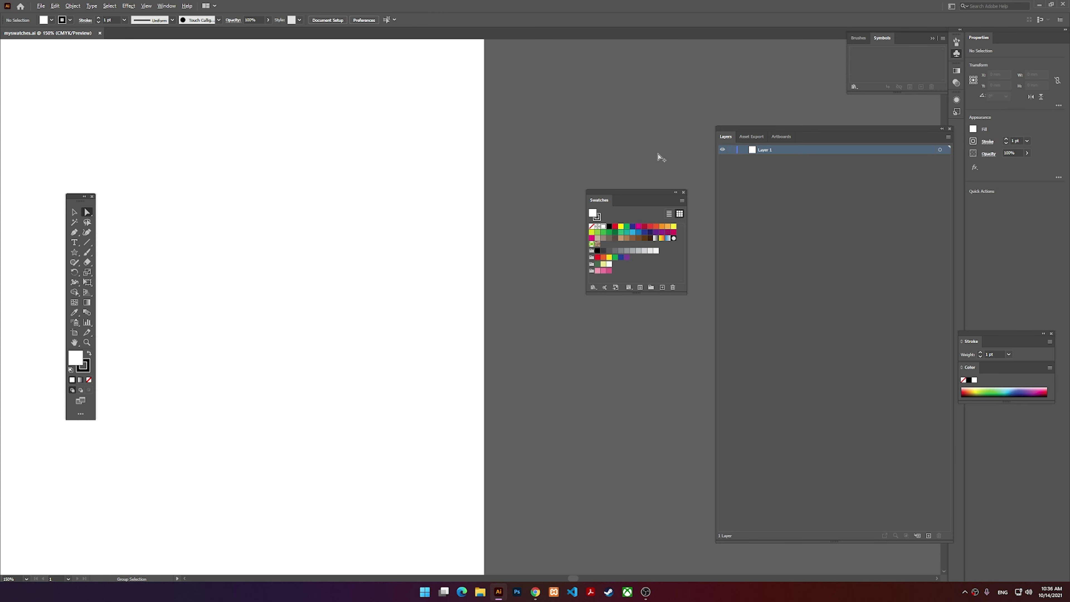
scroll(660, 158, down, 1)
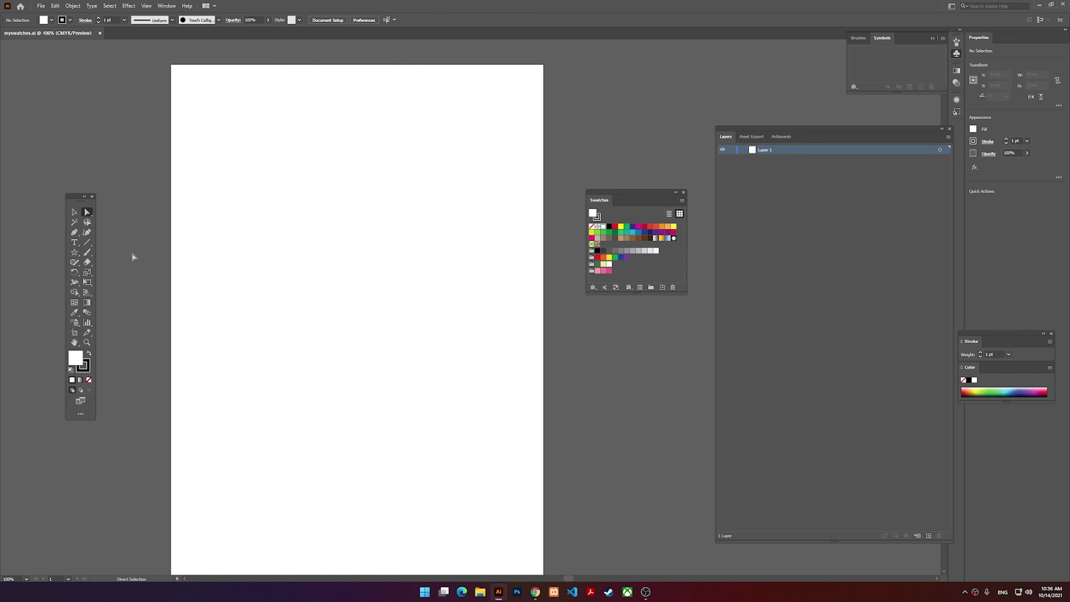
Step: Draw a three-point star (a triangle) near the top of the artboard with the Star tool
right_click(75, 252)
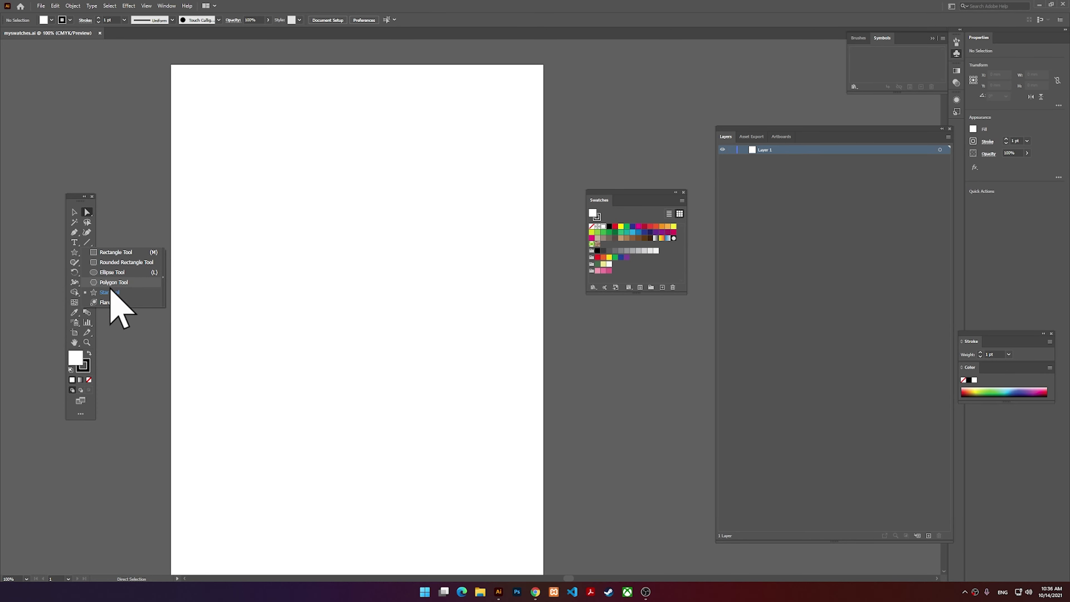
click(108, 292)
drag(396, 177, 348, 205)
Step: Round the triangle's bottom-left and bottom-right corners into a teardrop, then move it left
click(71, 214)
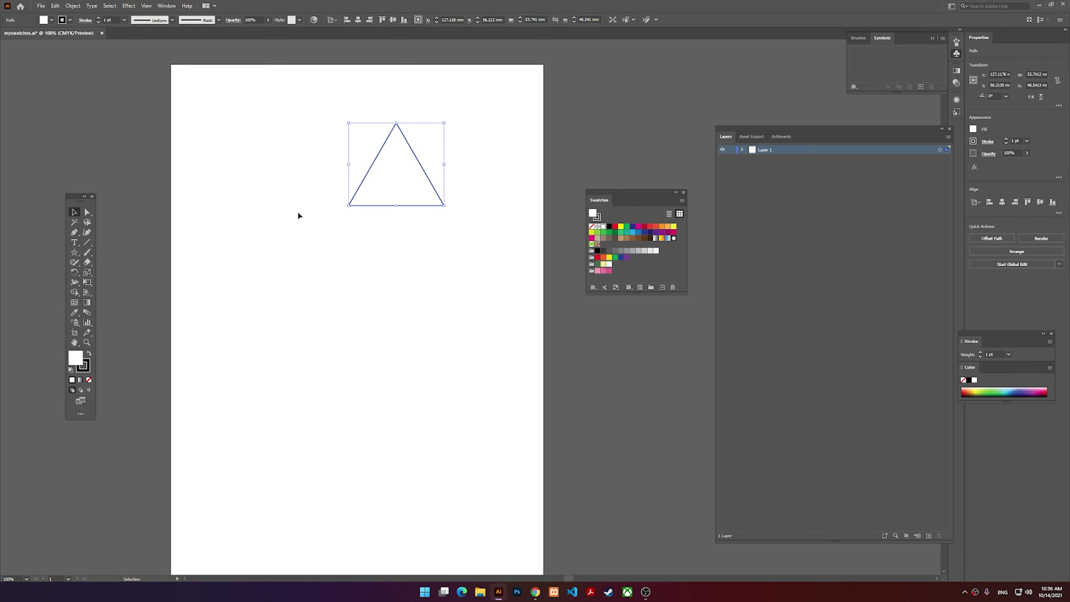
double_click(88, 212)
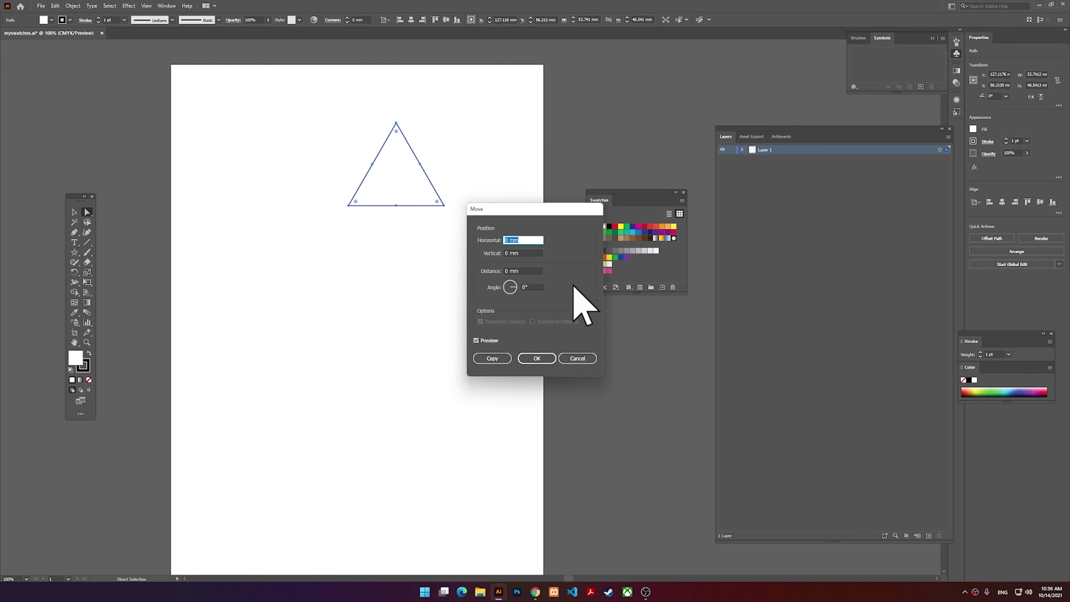
click(577, 357)
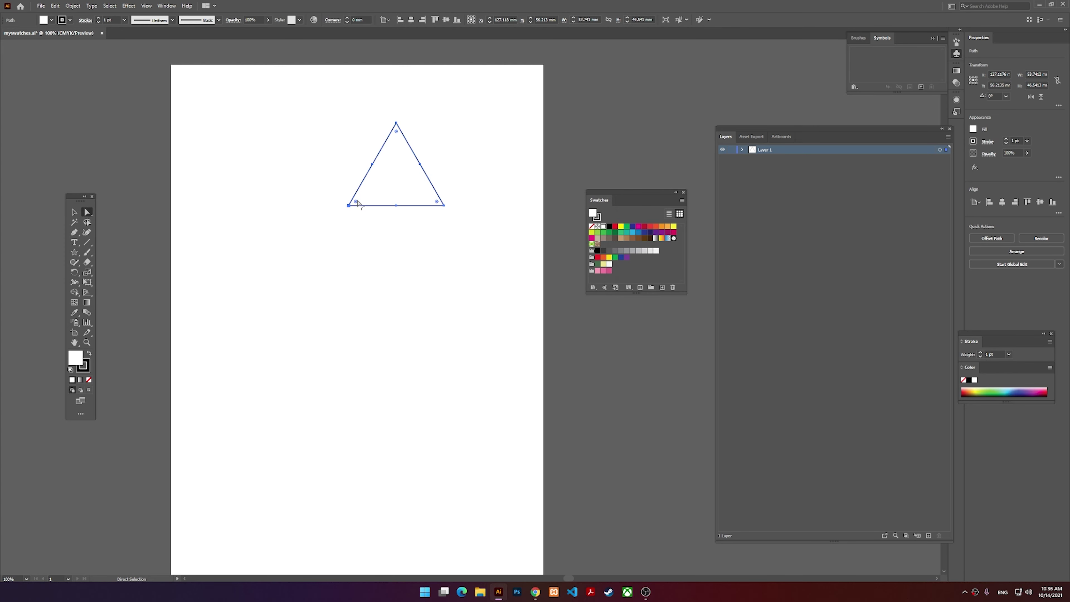
drag(357, 202, 376, 191)
drag(437, 203, 413, 188)
key(ctrl+shift+a)
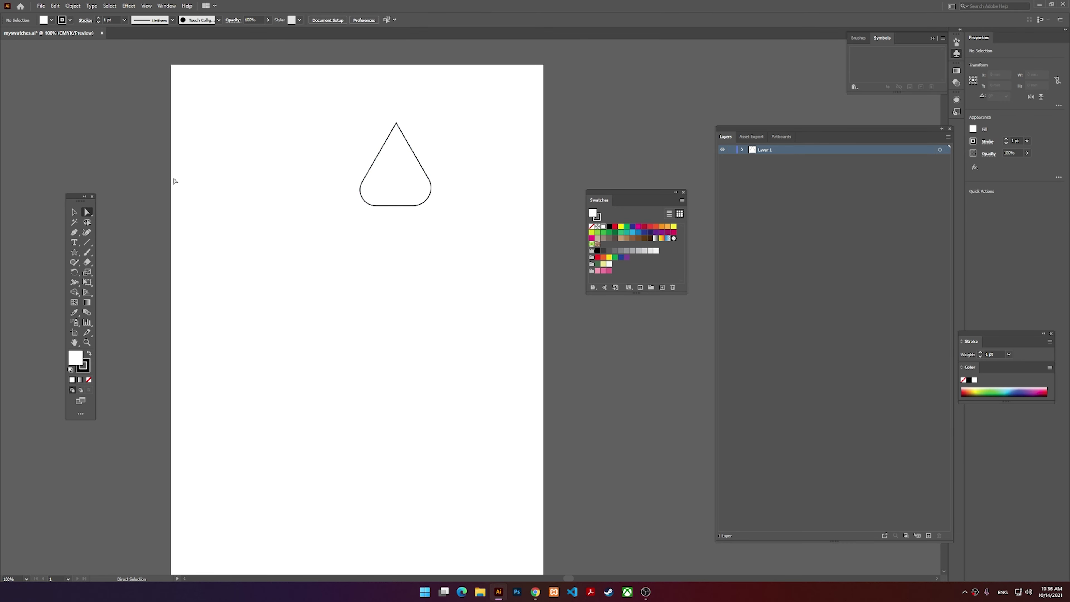
click(74, 211)
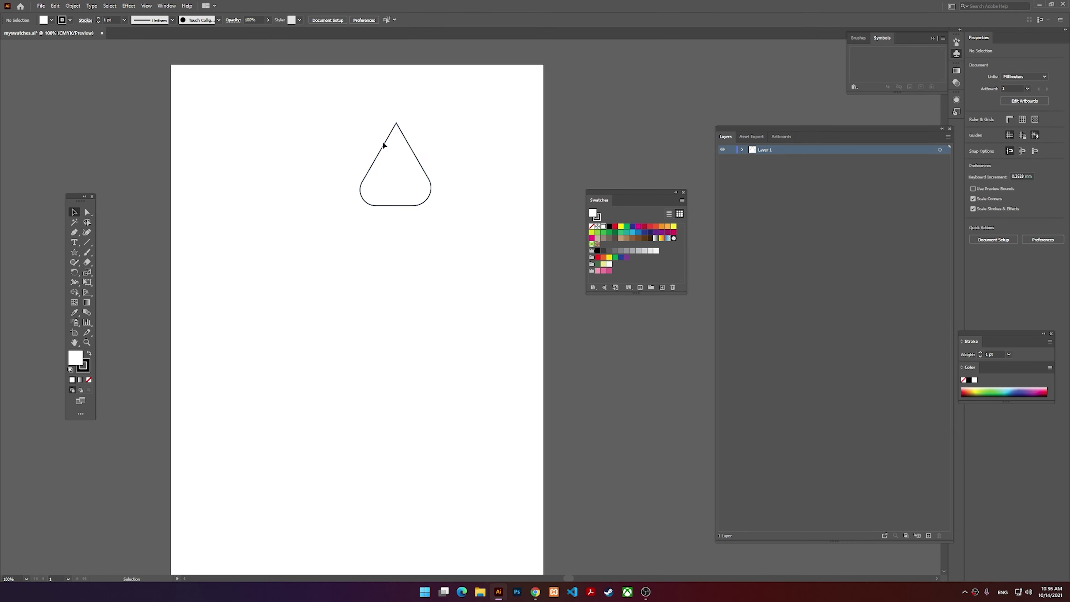
drag(387, 144, 377, 211)
Step: With the teardrop selected, open the Nature > Flowers swatch library and enlarge it
click(375, 163)
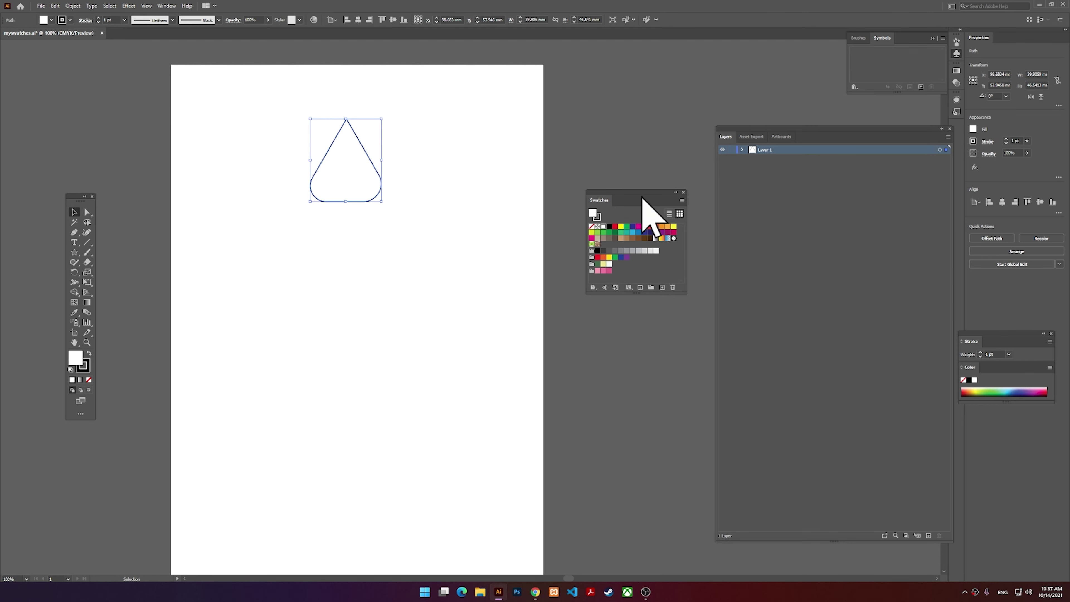
click(592, 287)
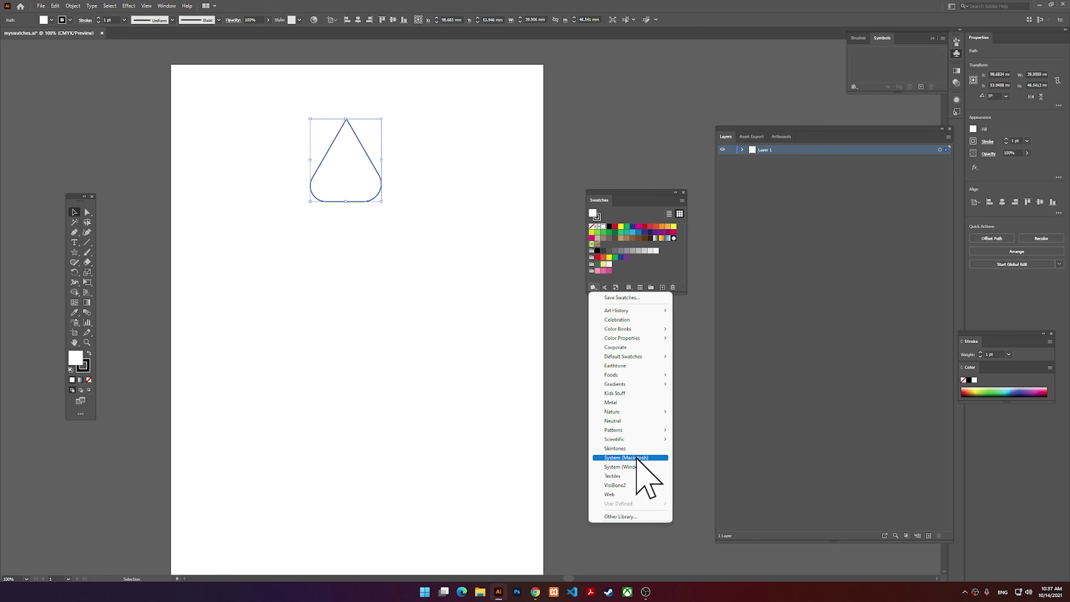
mouse_move(639, 412)
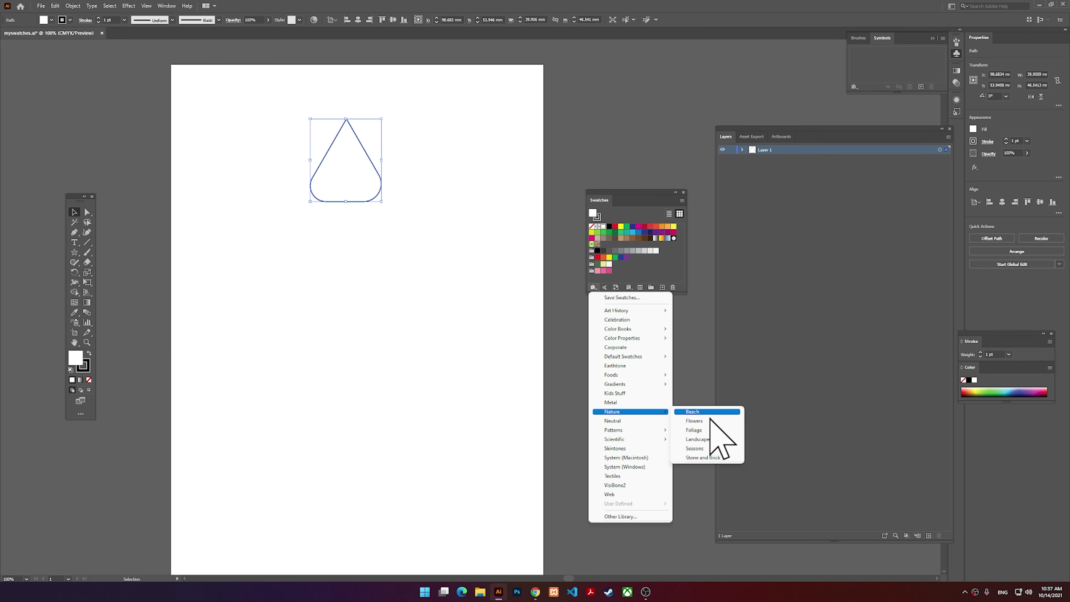
click(698, 420)
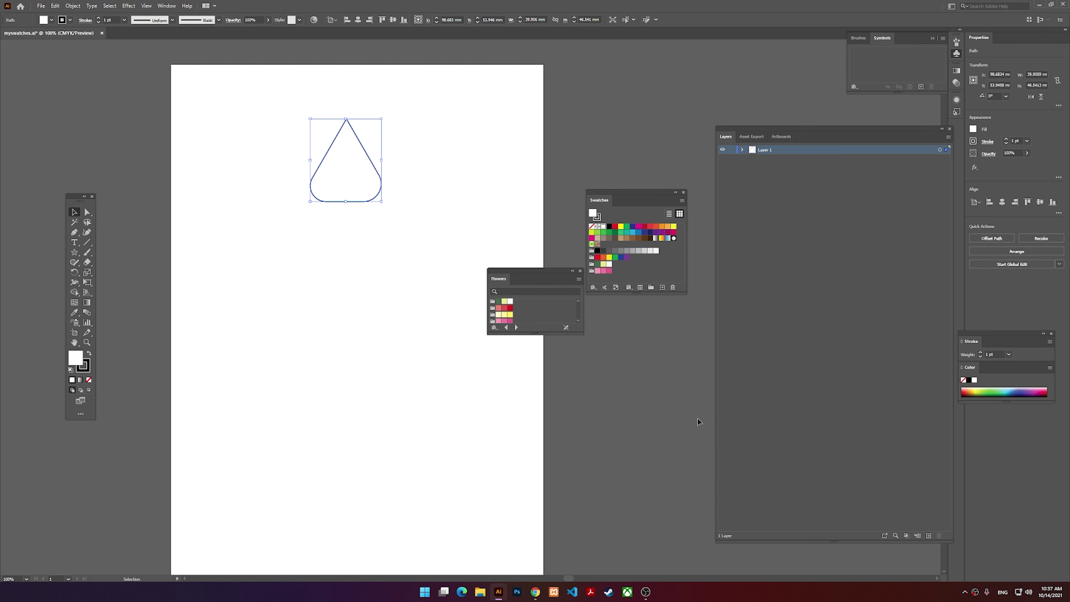
drag(540, 333, 549, 414)
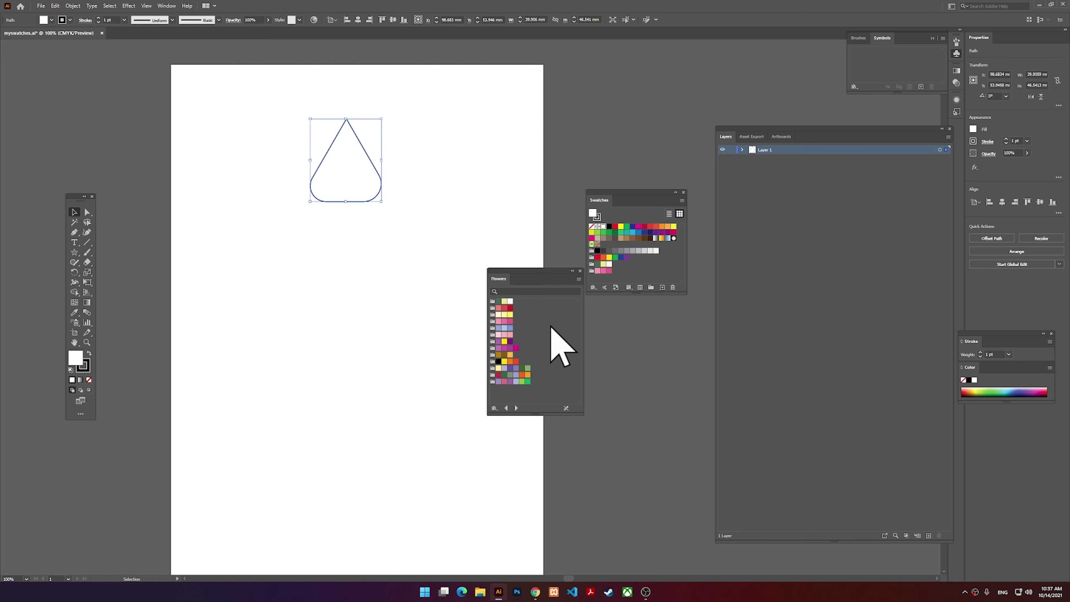
drag(529, 275, 575, 320)
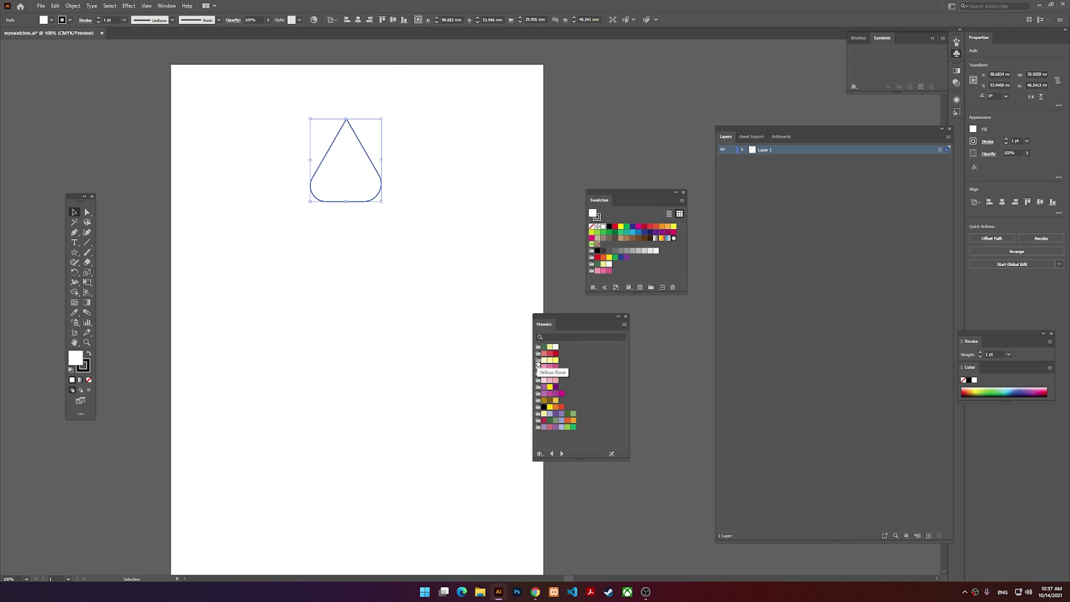
Step: Add the Yellow Rose and purple Flowers groups to the document swatches, then close Flowers
drag(538, 361, 590, 282)
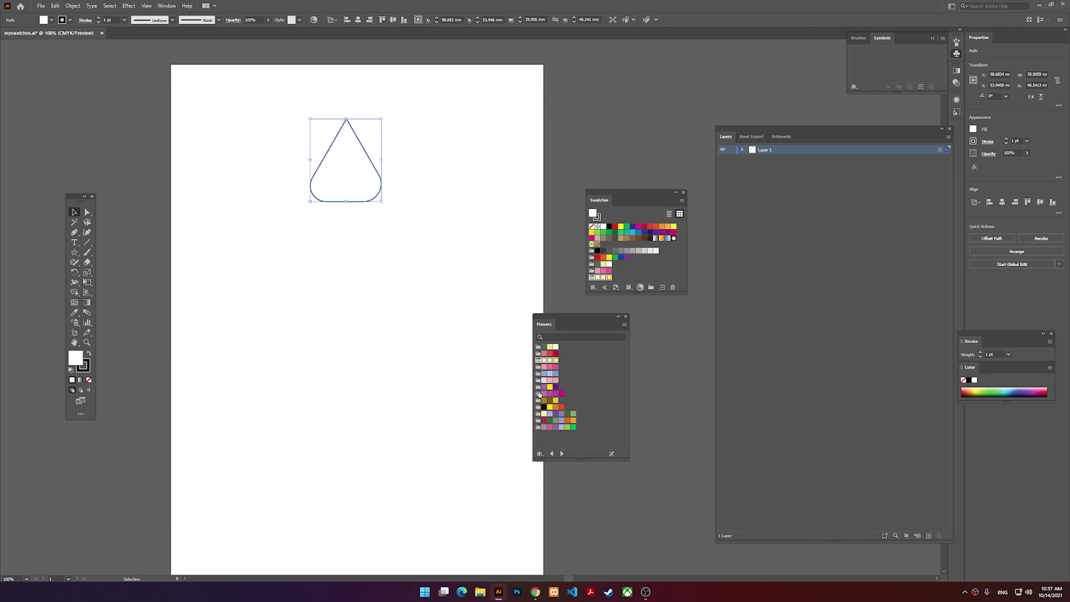
drag(538, 393, 642, 275)
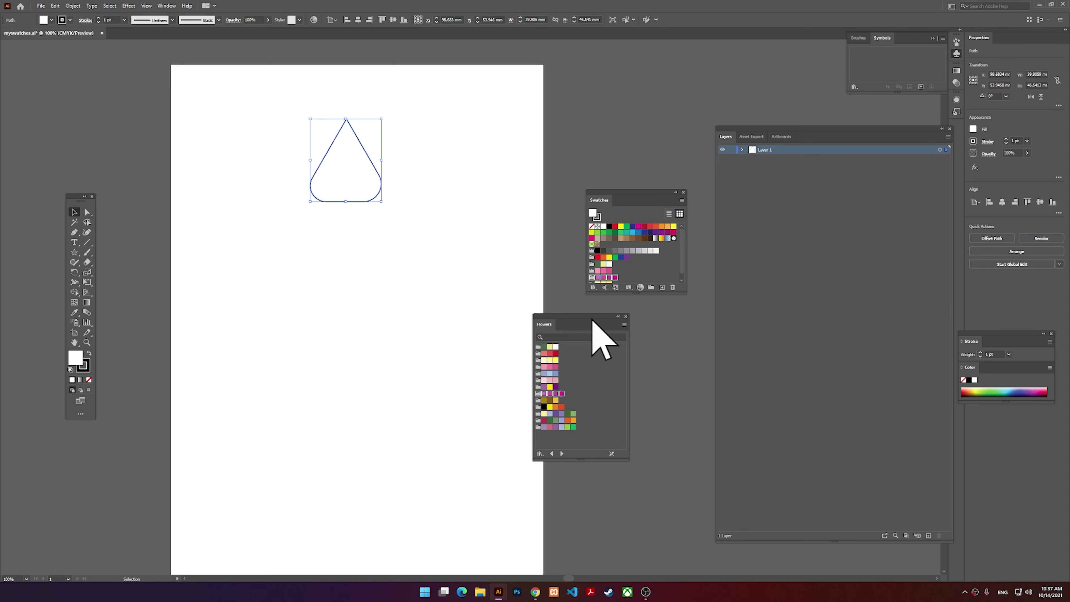
drag(592, 319, 531, 311)
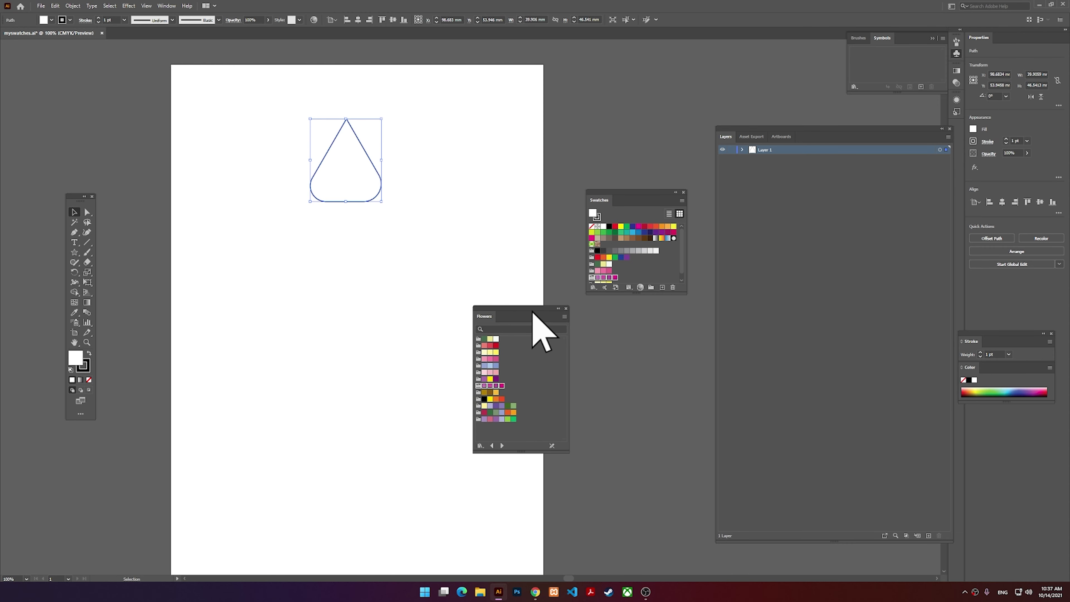
click(566, 308)
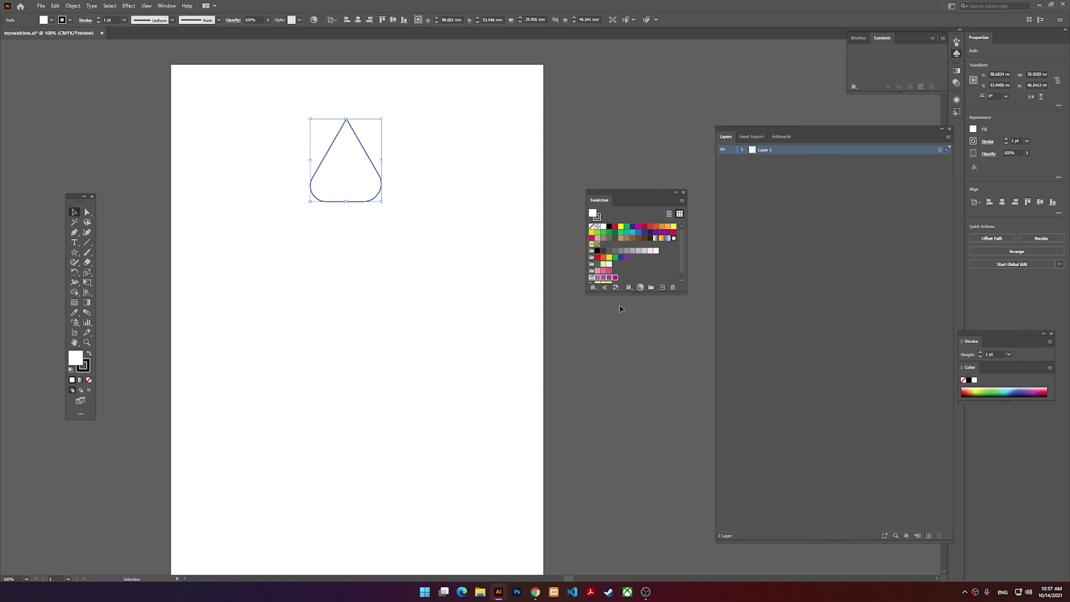
Step: Try pink and magenta swatches on the teardrop, settling on purple C=34 M=85 Y=0 K=0
mouse_move(636, 293)
mouse_down()
mouse_move(633, 330)
mouse_move(638, 308)
mouse_up()
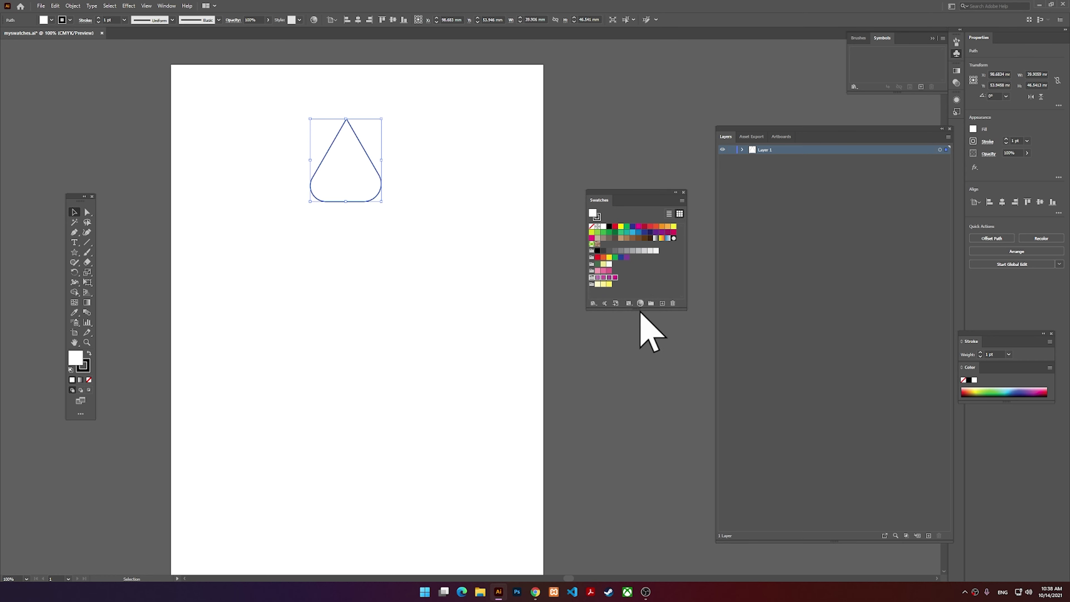
click(615, 278)
click(605, 270)
click(602, 273)
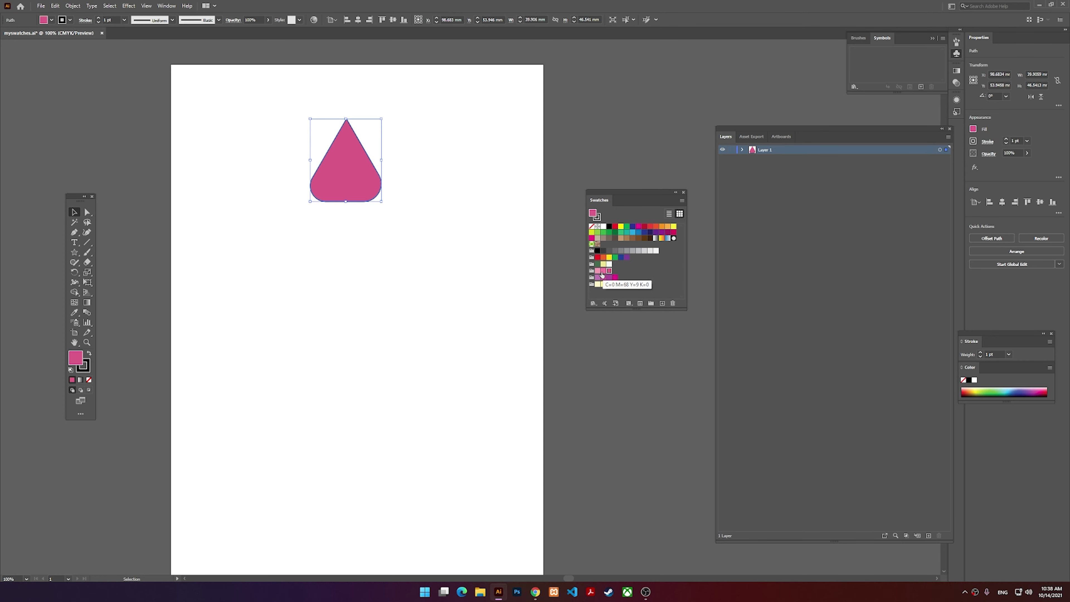
click(603, 272)
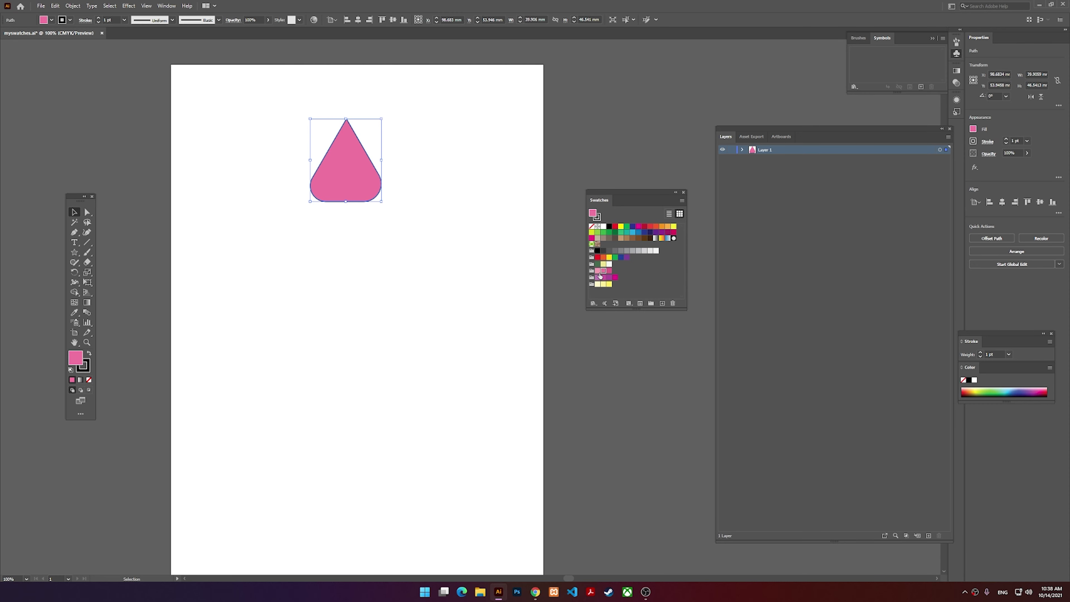
click(597, 271)
click(598, 278)
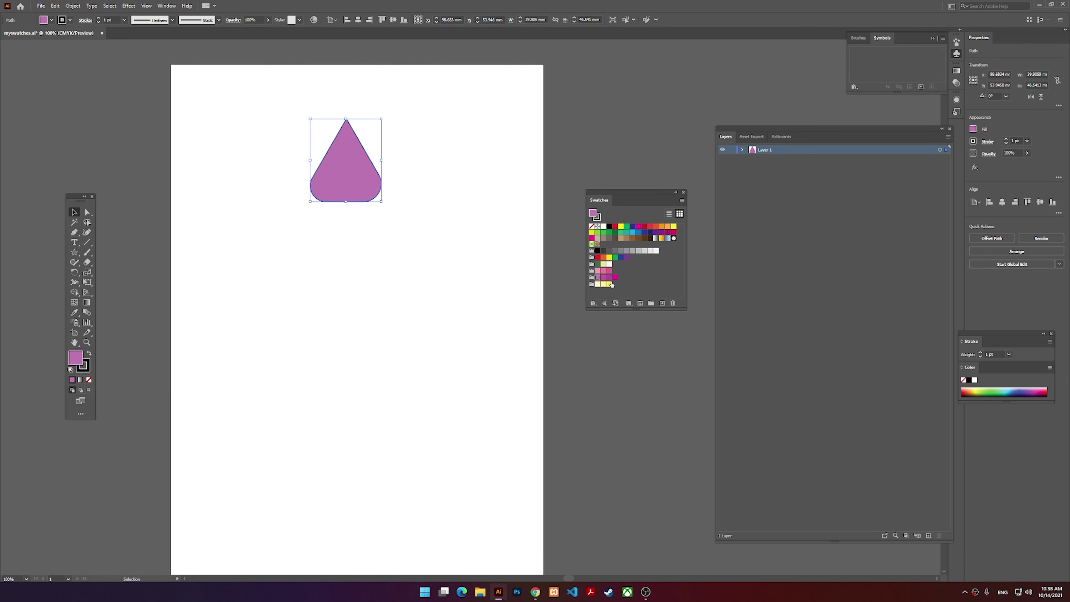
click(604, 278)
click(609, 277)
click(615, 277)
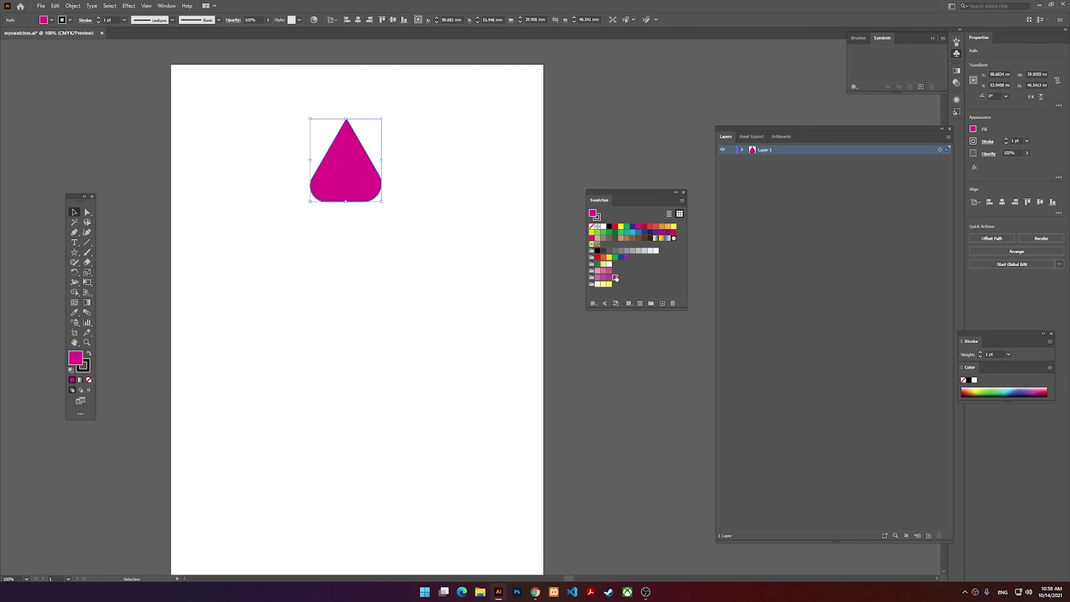
click(609, 277)
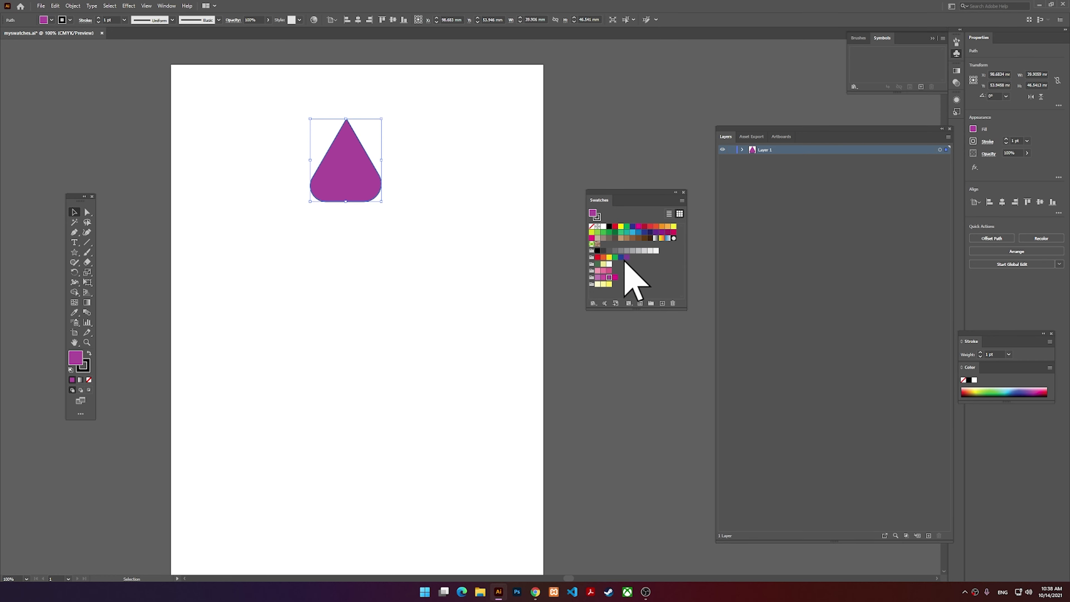
key(r)
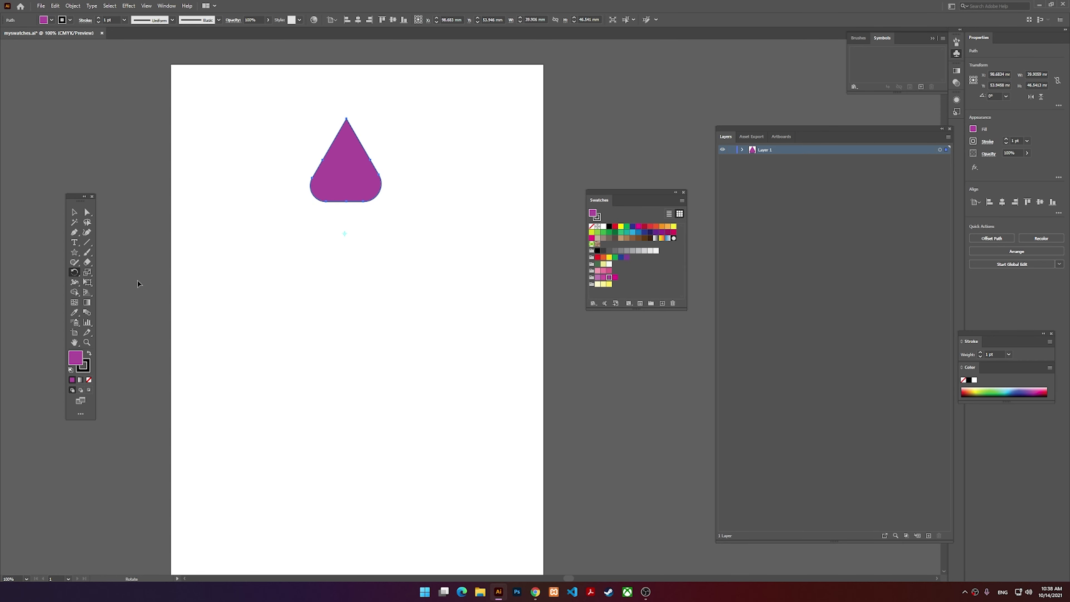
Step: Rotate a 45° copy of the teardrop around a pivot below it and repeat into eight points
click(75, 212)
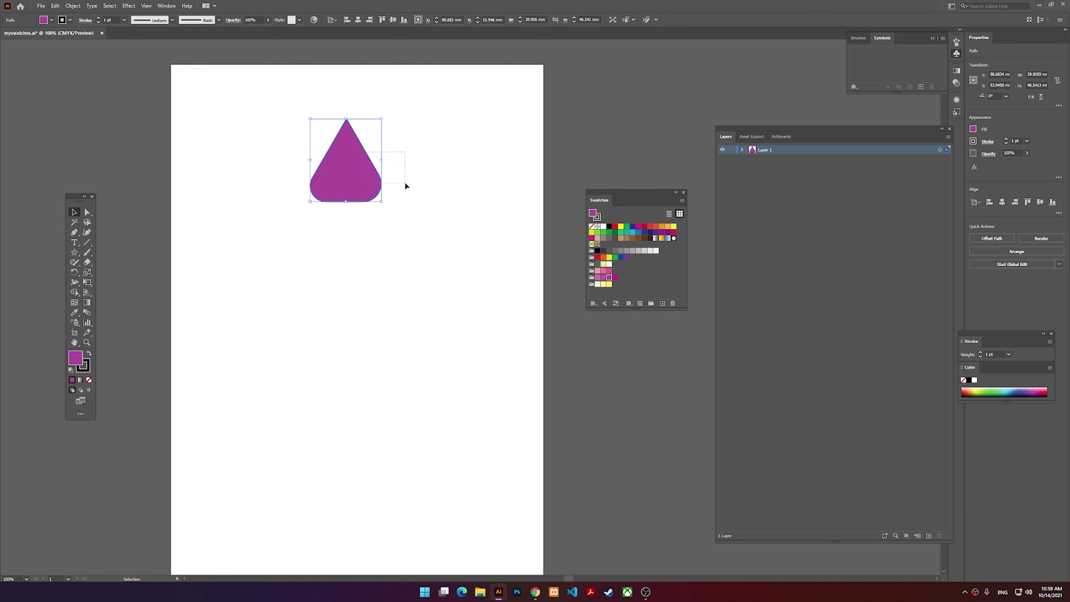
drag(353, 147, 412, 171)
key(r)
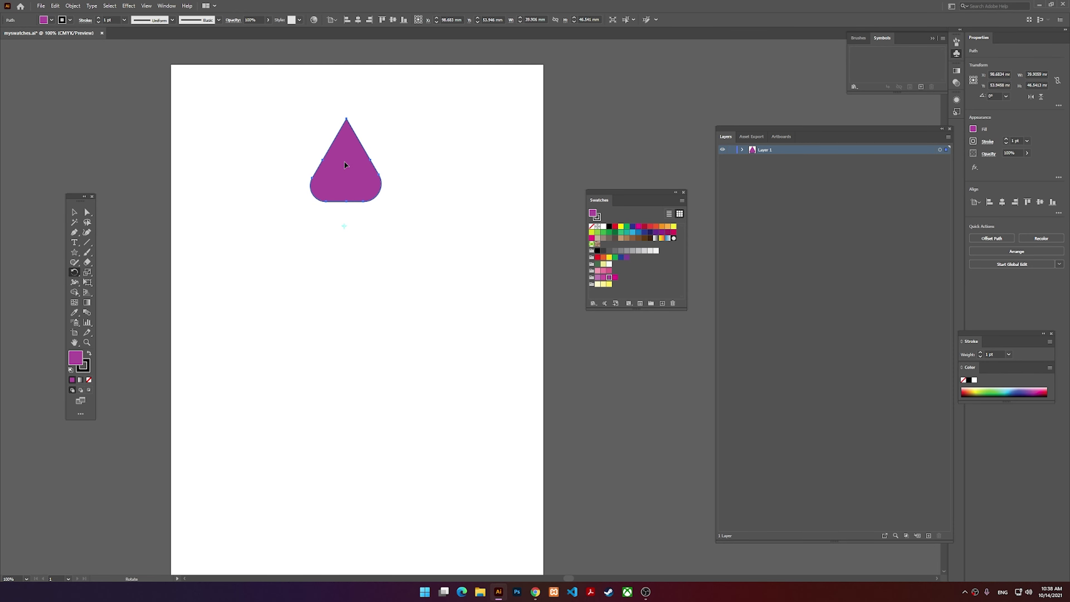
drag(348, 160, 396, 164)
key(ctrl+d)
key(ctrl+d)
key(ctrl+d)
key(ctrl+d)
key(ctrl+d)
key(ctrl+d)
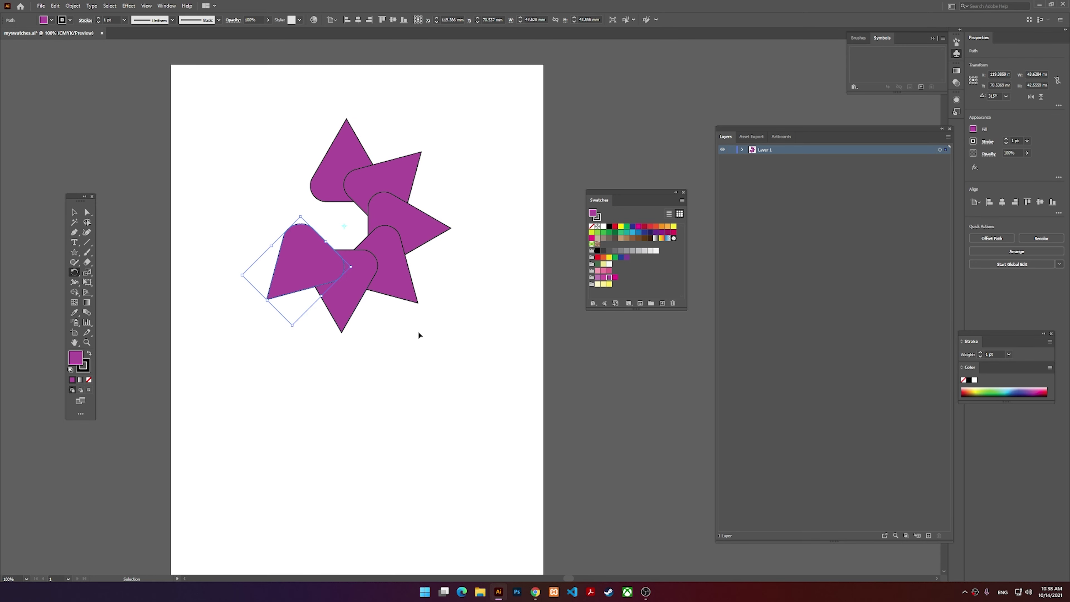
Step: Scale the whole star down and move it toward the artboard's upper left
click(74, 212)
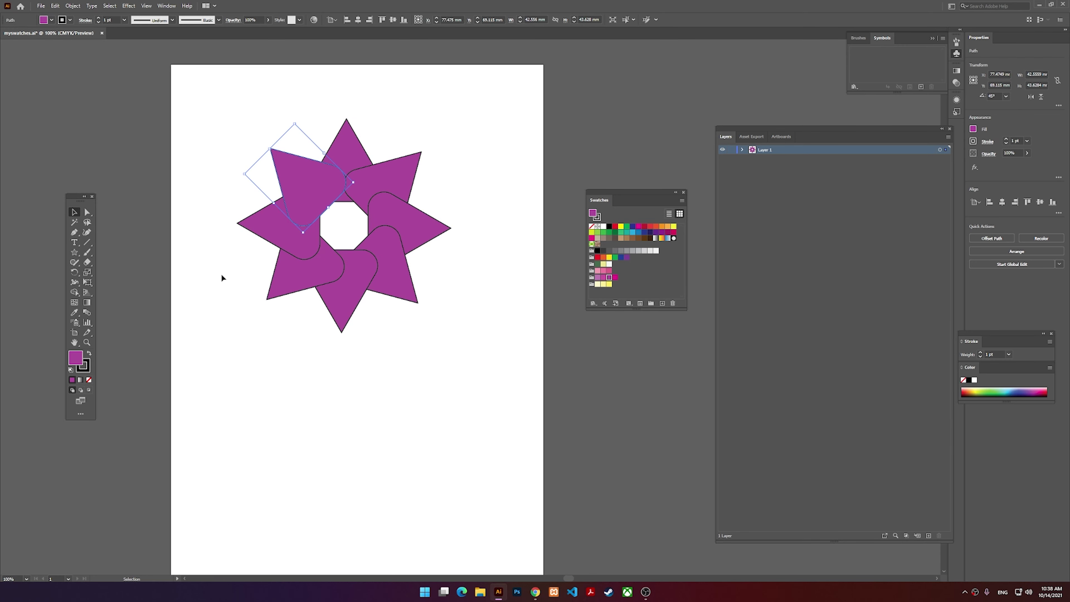
click(226, 276)
scroll(231, 279, down, 2)
scroll(370, 186, up, 1)
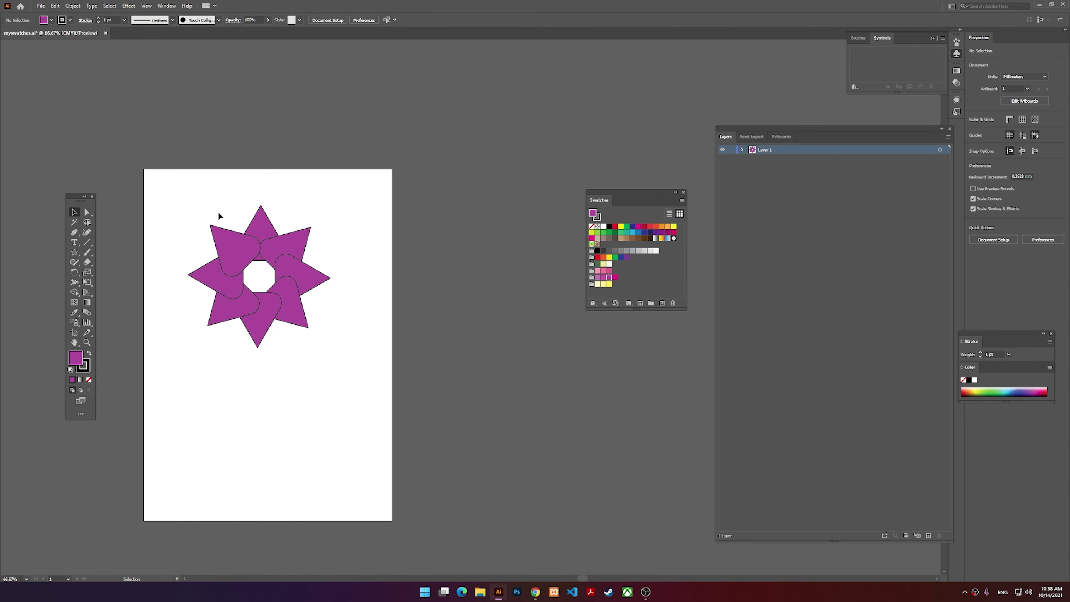
key(ctrl+a)
drag(333, 206, 306, 229)
drag(274, 265, 244, 234)
click(337, 269)
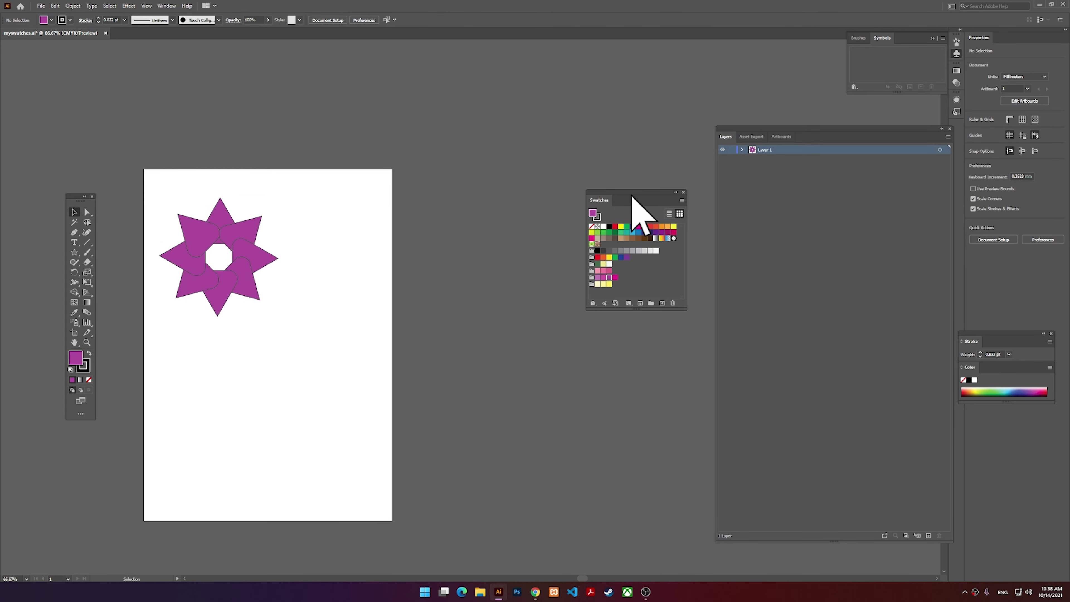
drag(631, 194, 502, 188)
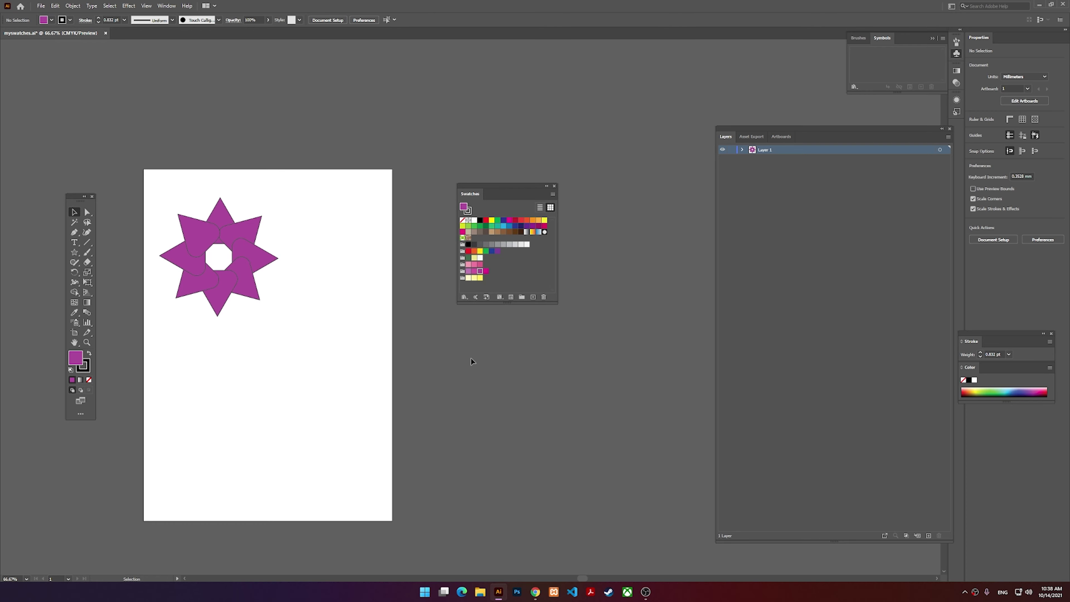
Step: Add the first Foods > Fruit colour group to the document swatches and close the Fruit library
click(464, 296)
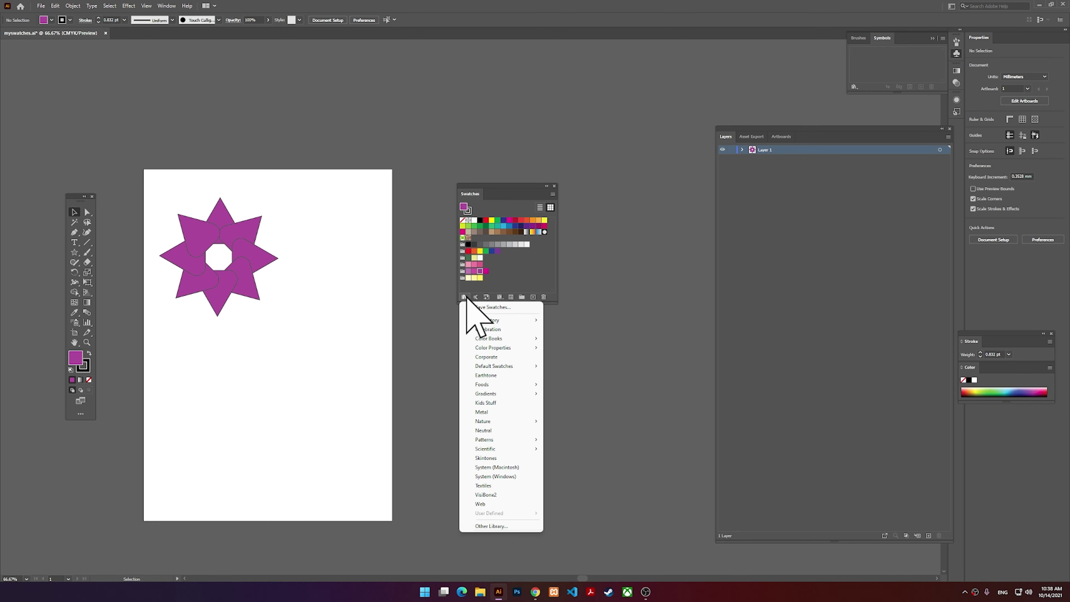
mouse_move(511, 338)
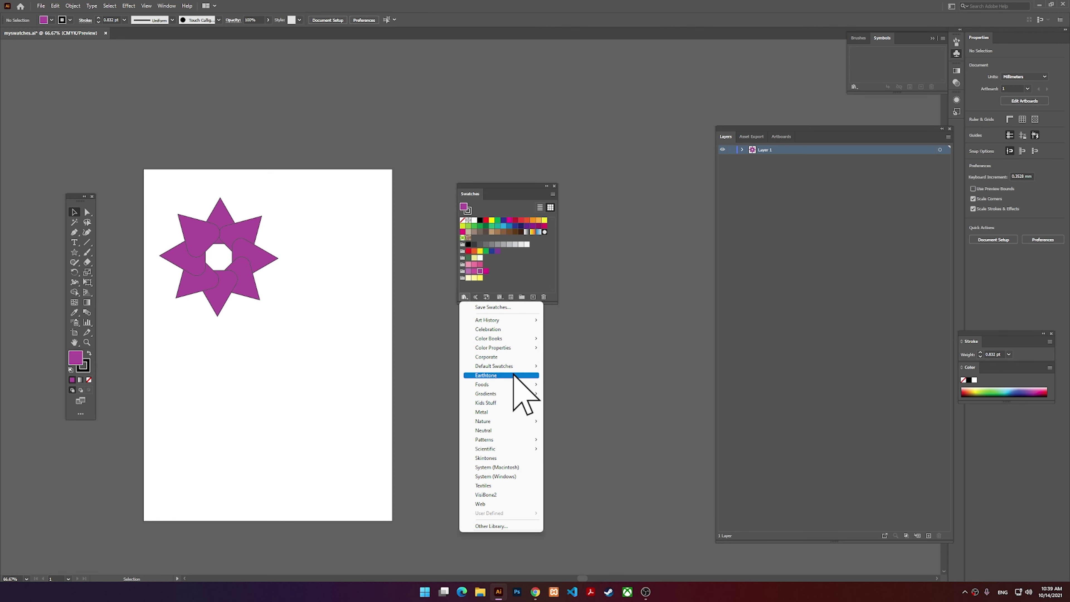
mouse_move(523, 383)
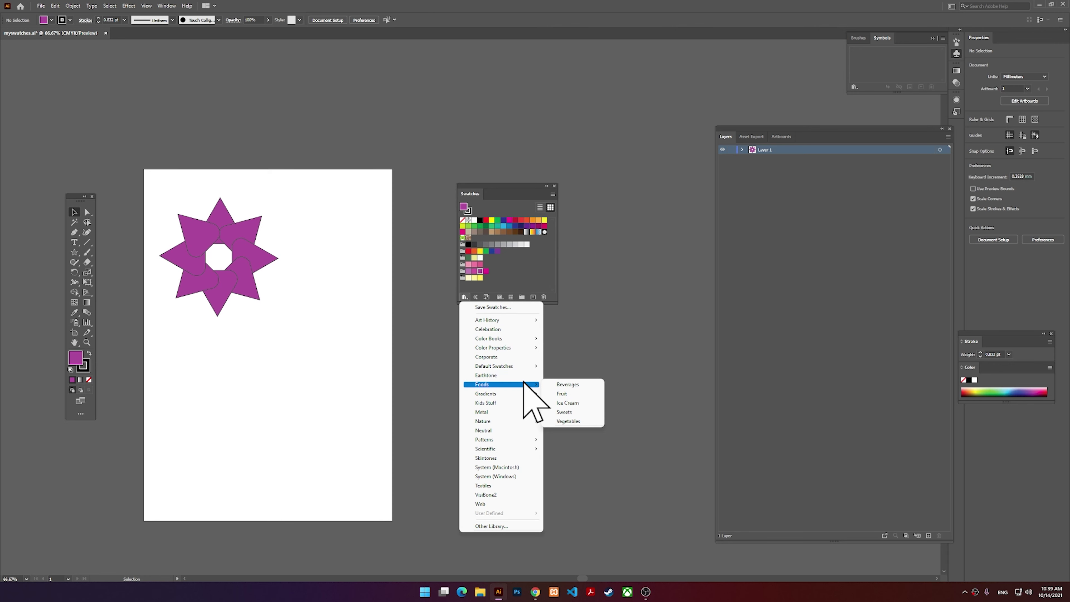
click(578, 394)
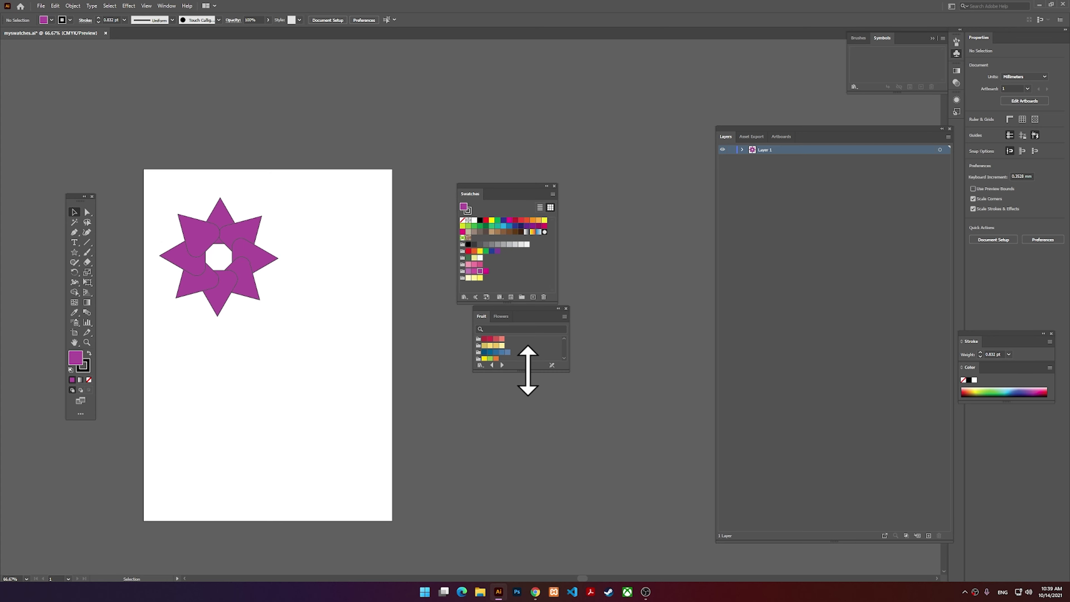
drag(528, 371, 518, 491)
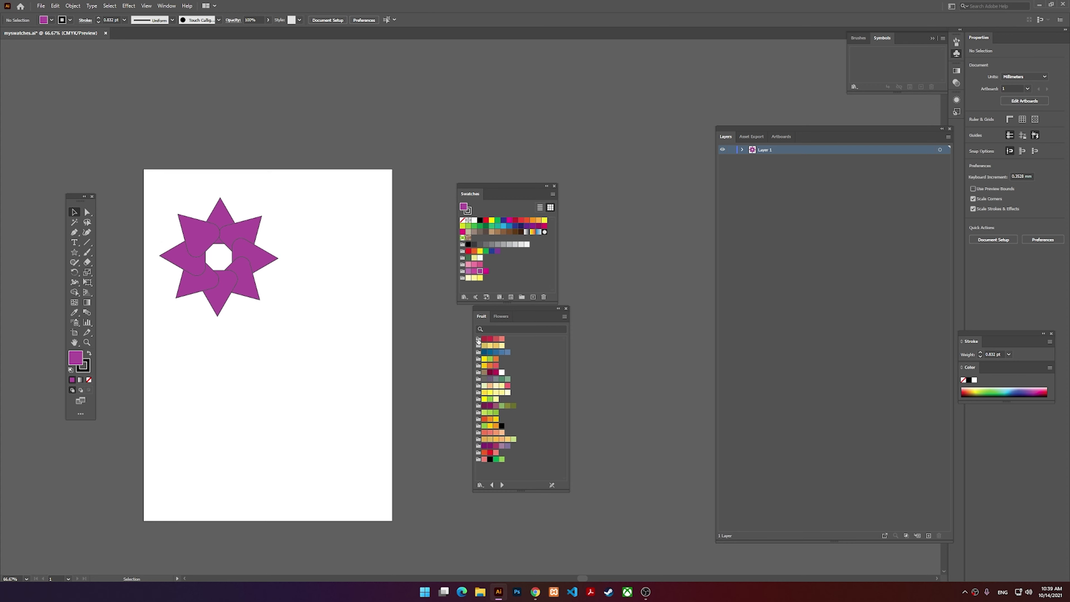
drag(478, 339, 609, 318)
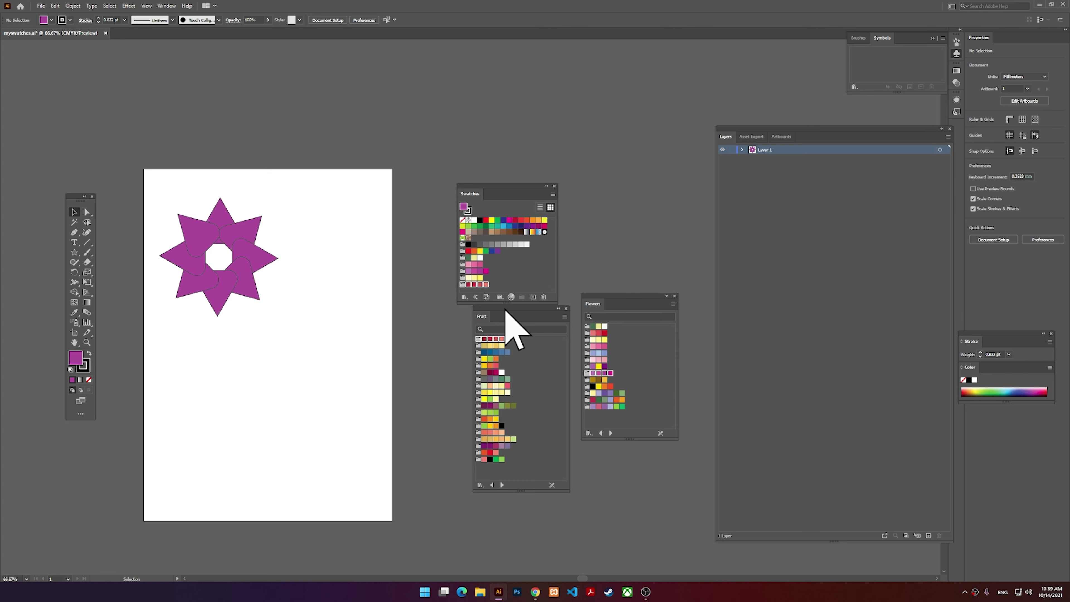
click(566, 309)
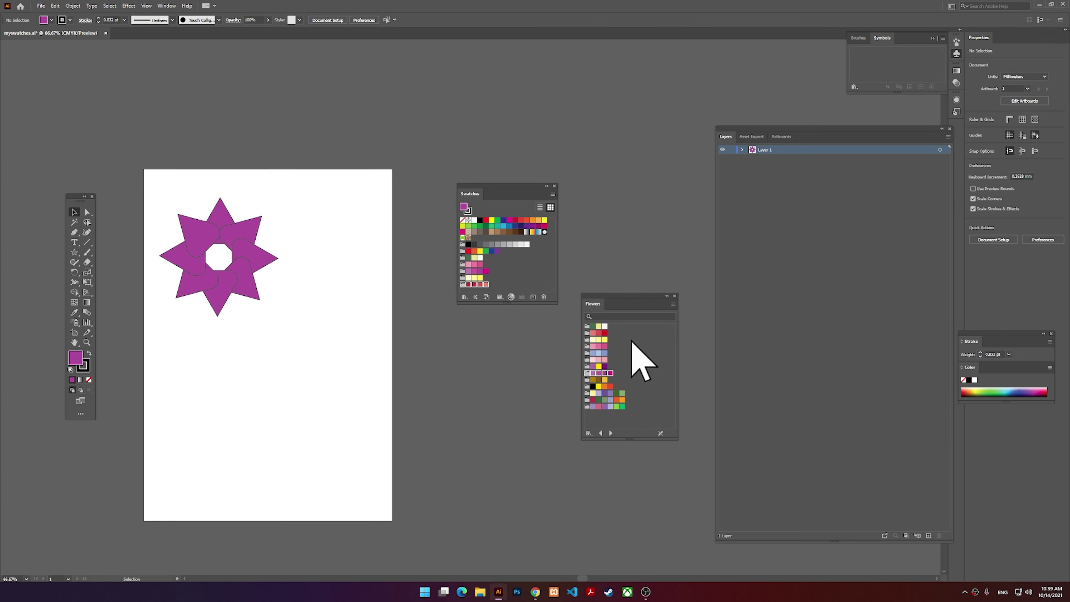
drag(623, 298, 579, 315)
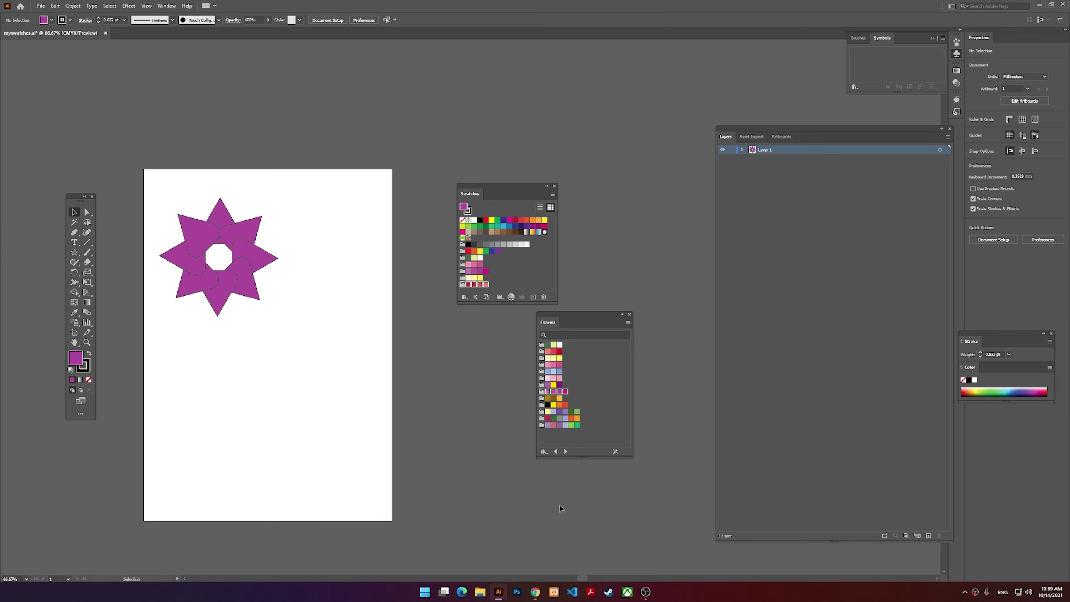
Step: Browse libraries from Wood through Flowers, Foliage, Landscape and Seasons to Stone and Brick, then close
click(556, 452)
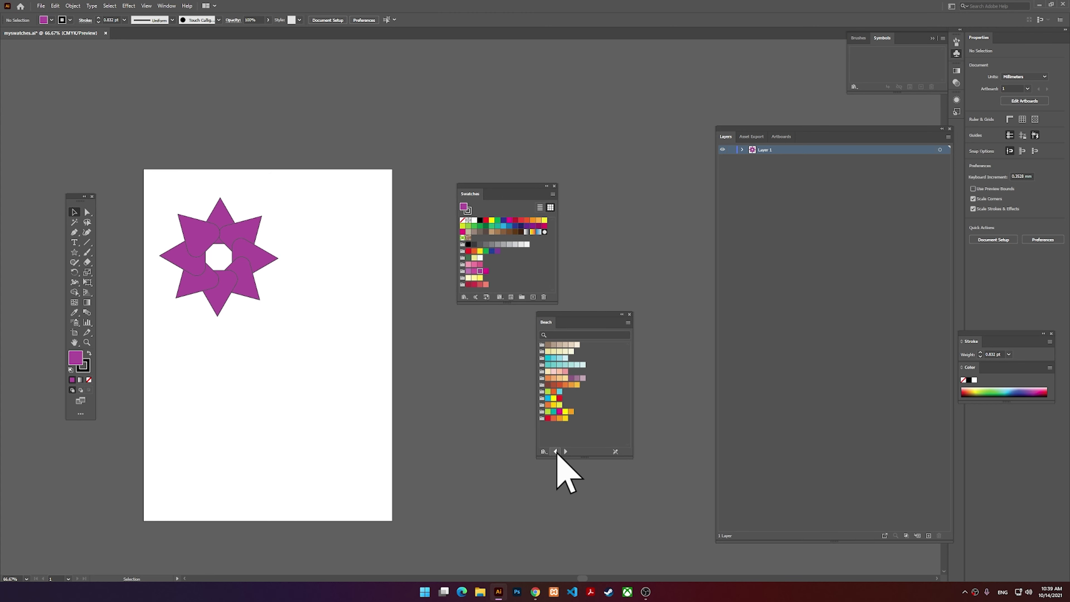
click(557, 452)
click(557, 452)
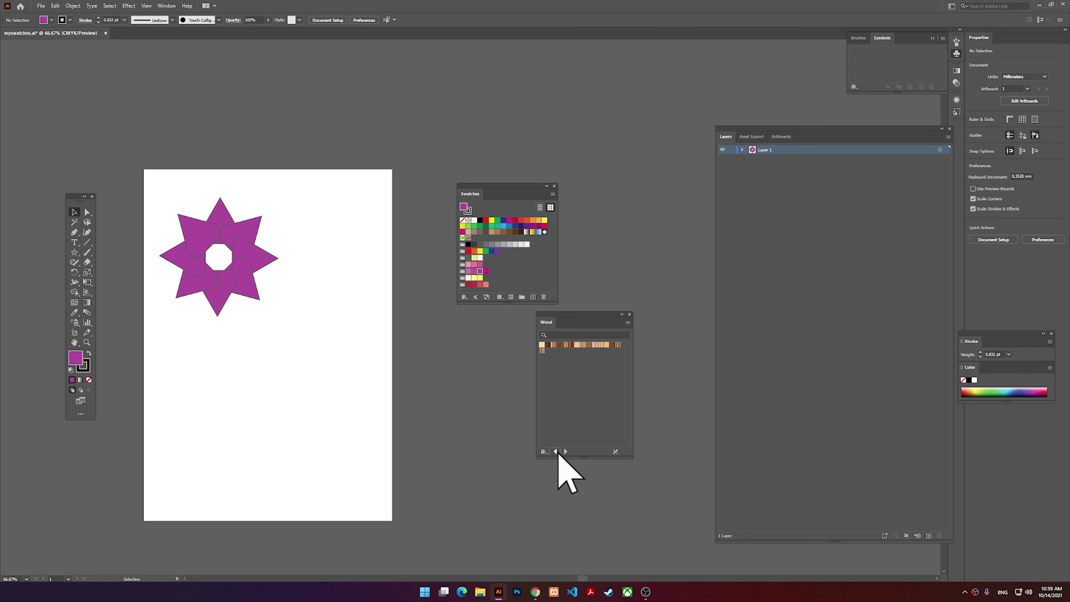
click(566, 452)
click(565, 452)
click(565, 451)
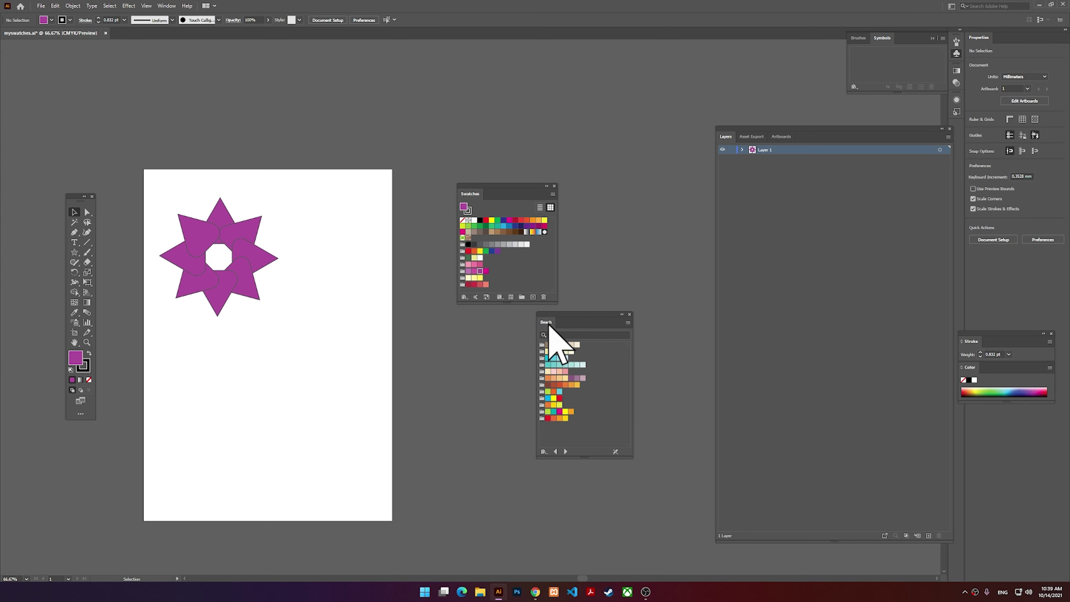
click(565, 452)
click(565, 451)
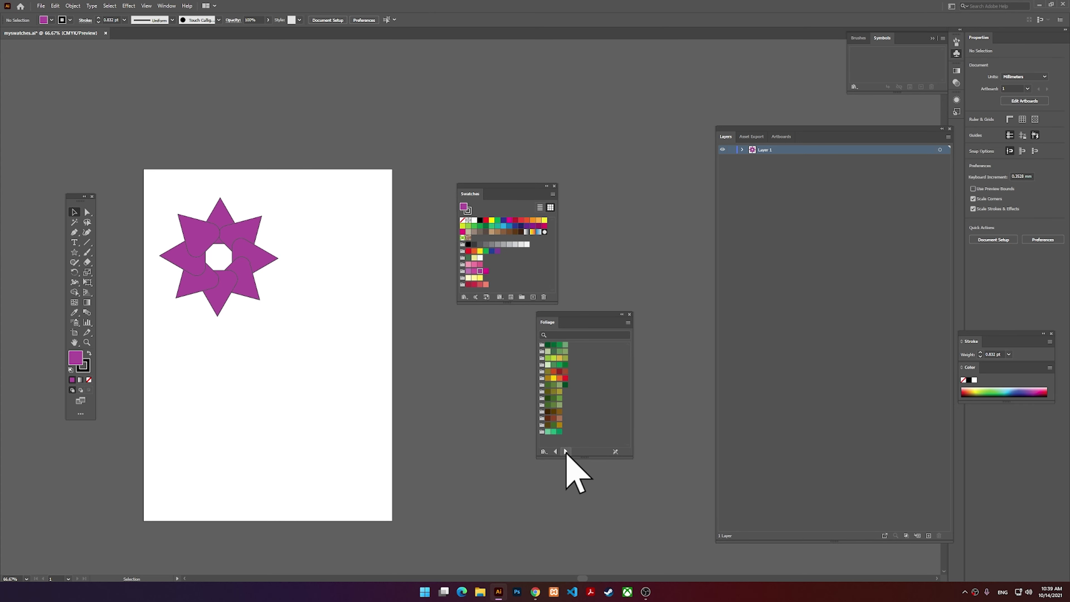
click(566, 452)
click(566, 451)
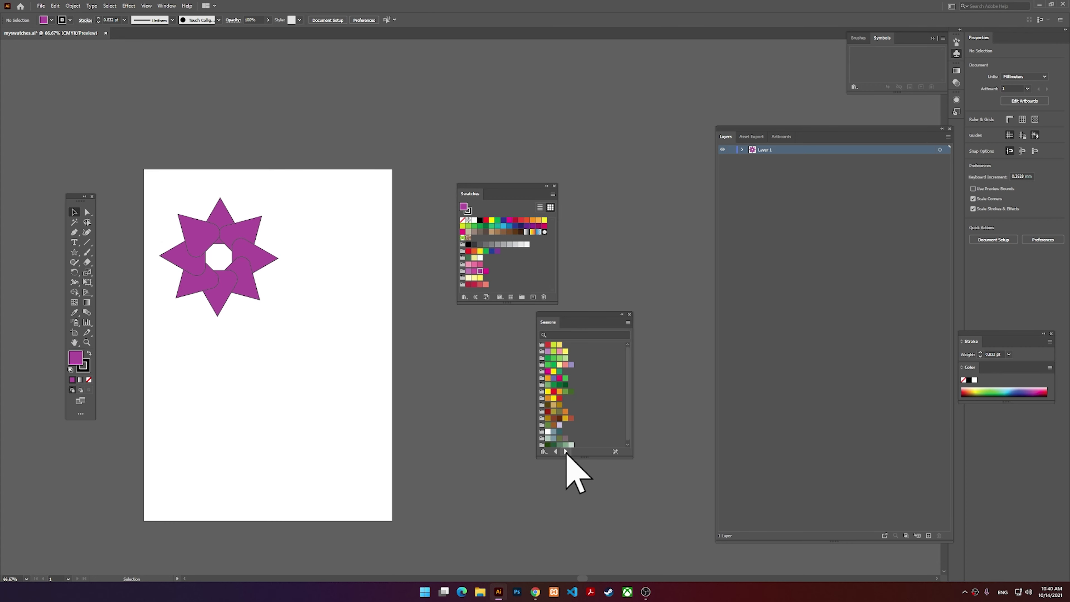
click(565, 452)
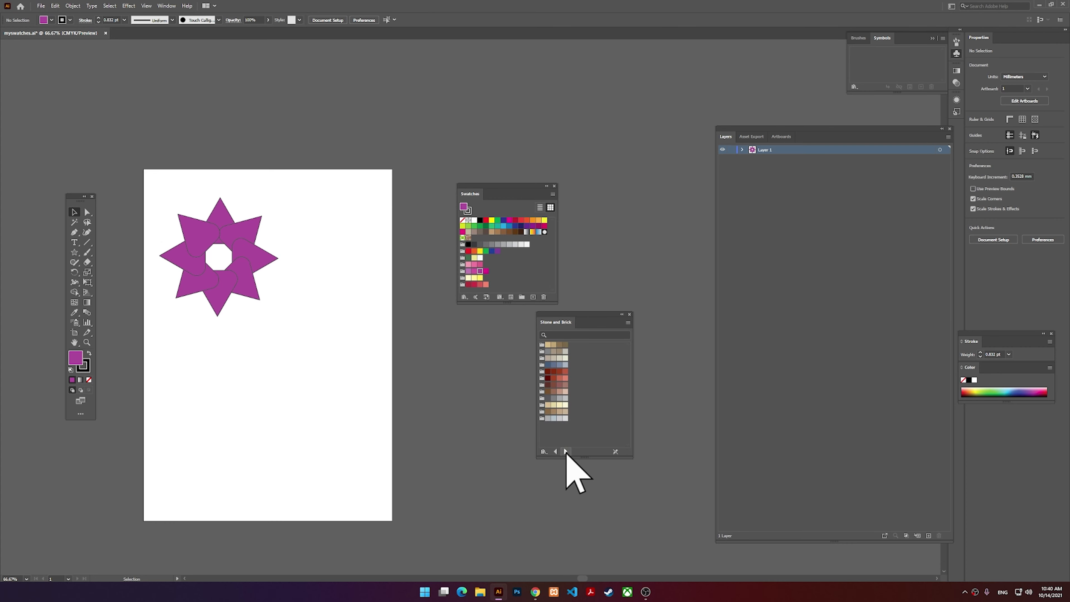
click(629, 314)
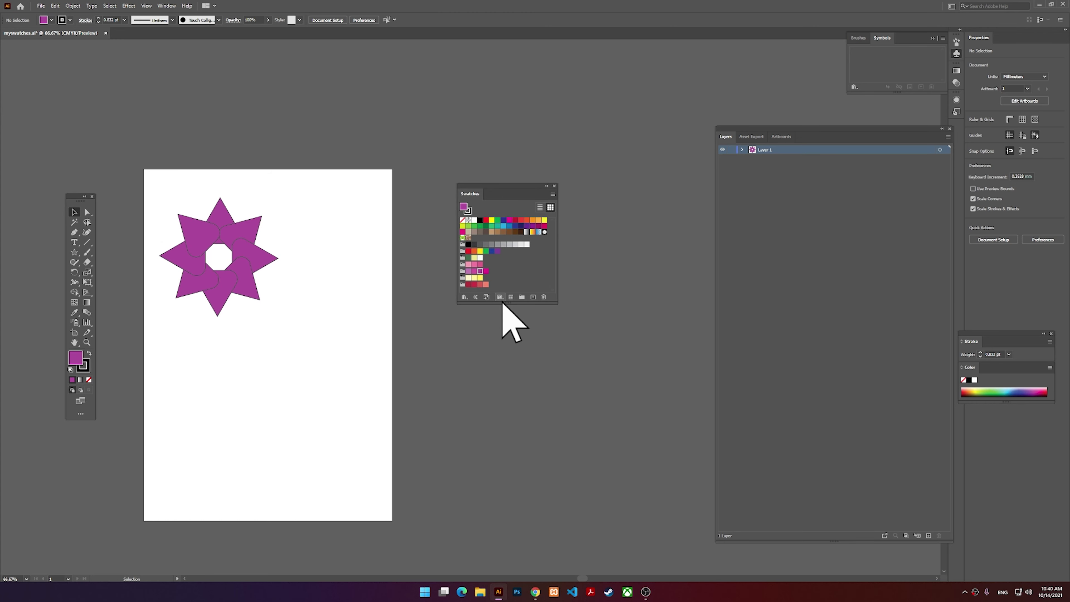
Step: Use Save Swatches to write myswatches.ai to the Desktop, confirming replacement of the existing file
drag(502, 303, 504, 301)
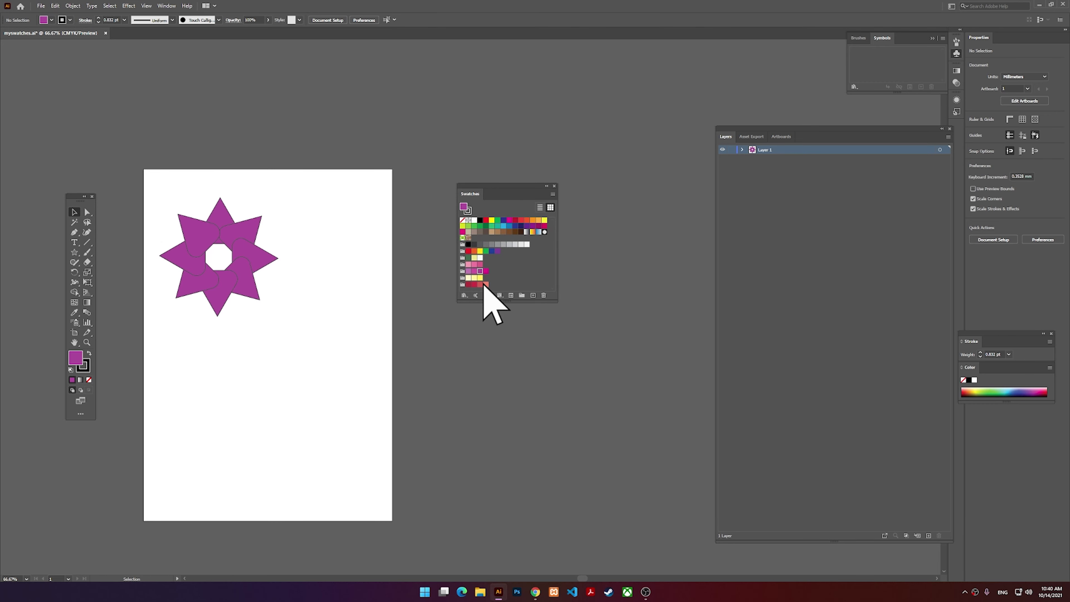
click(465, 296)
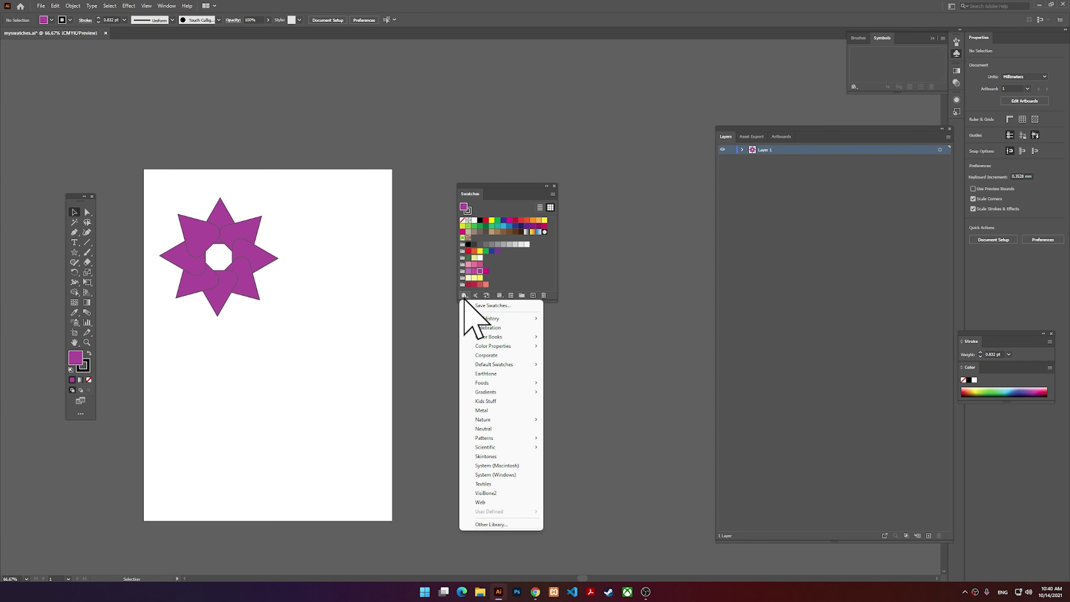
click(498, 308)
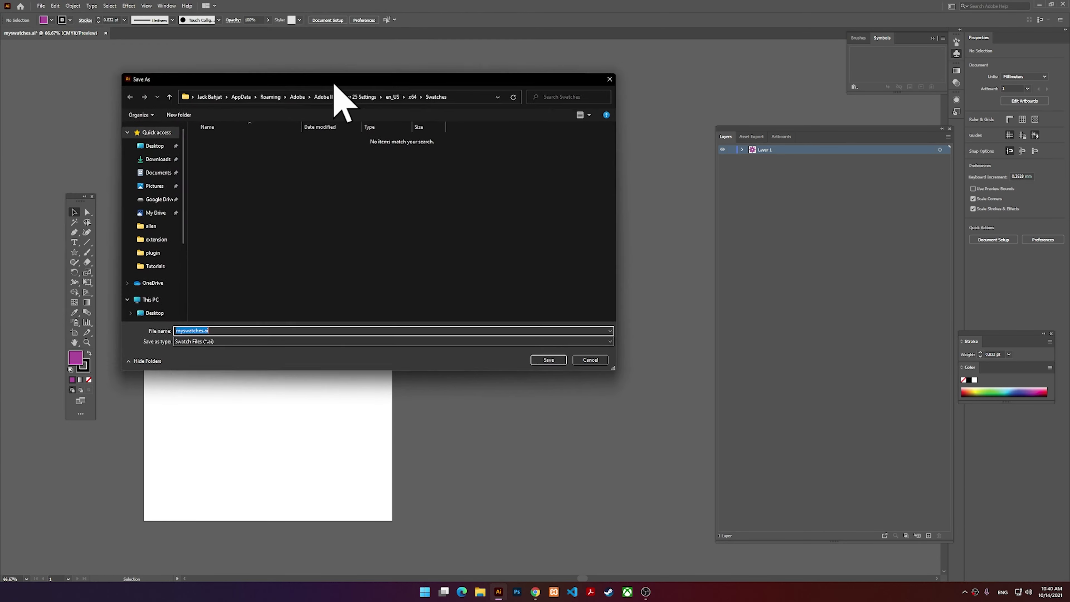
click(253, 177)
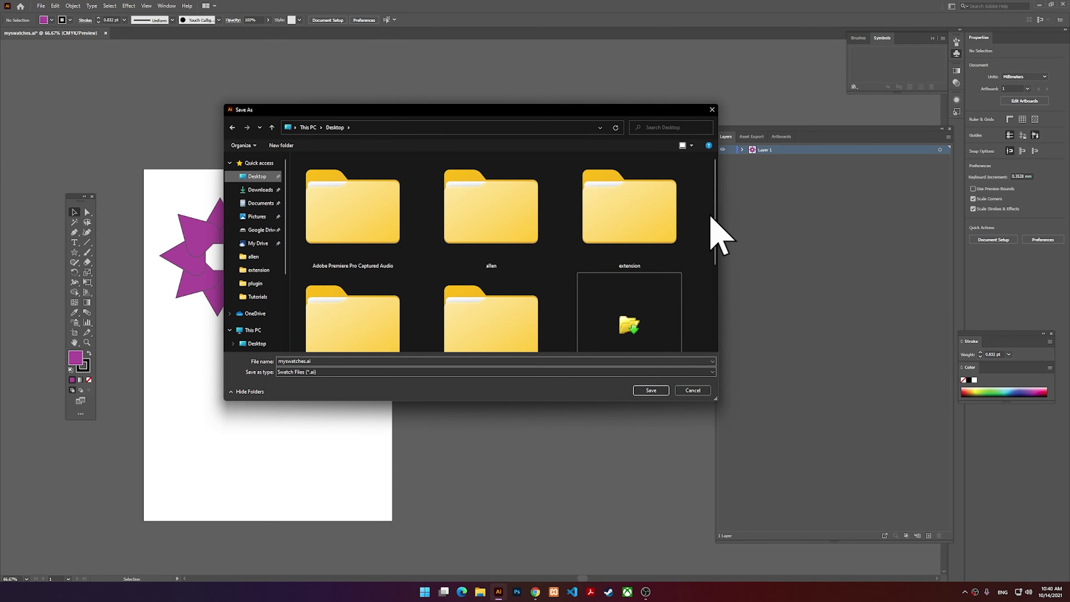
scroll(712, 228, down, 3)
click(507, 298)
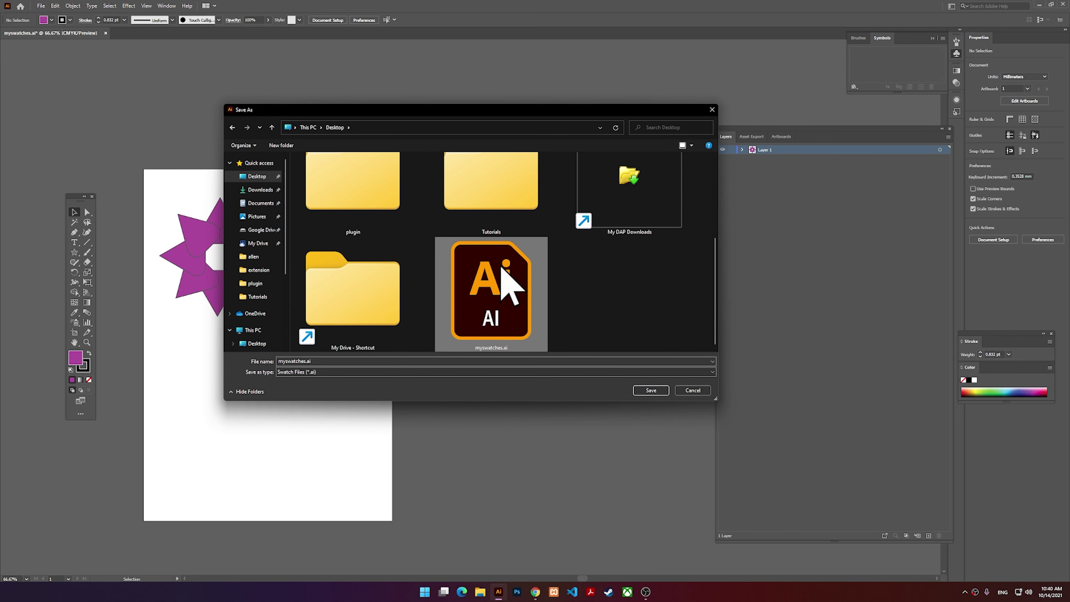
scroll(604, 313, up, 3)
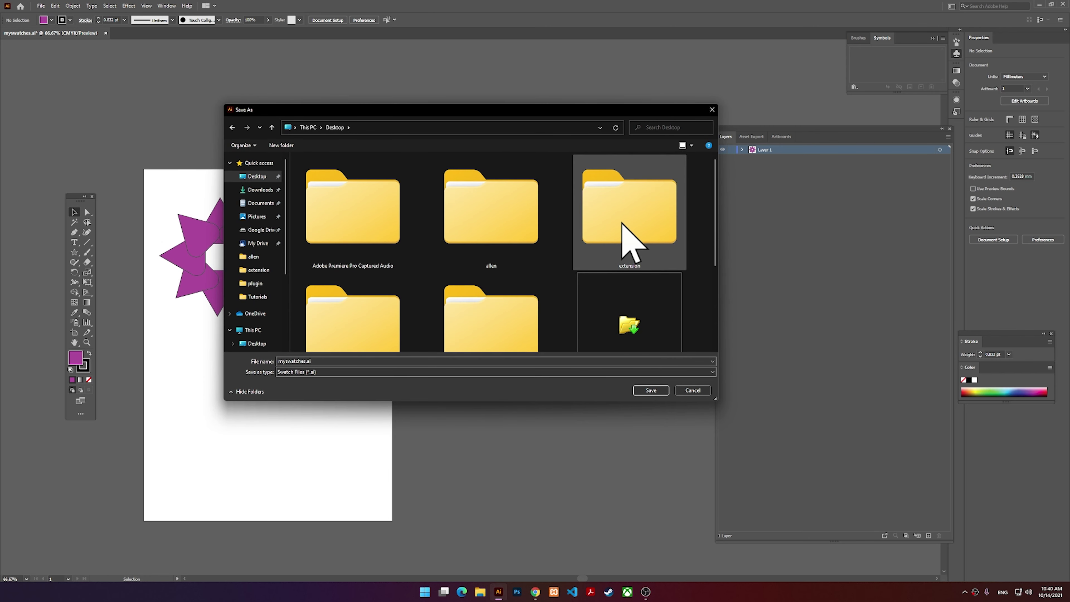
scroll(630, 240, down, 3)
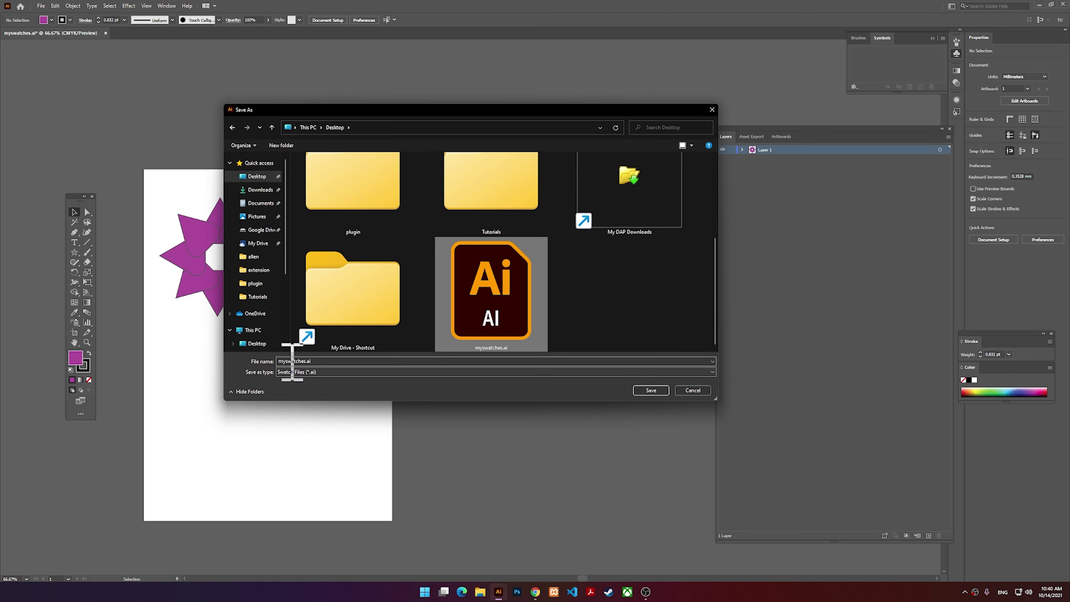
click(651, 391)
click(495, 271)
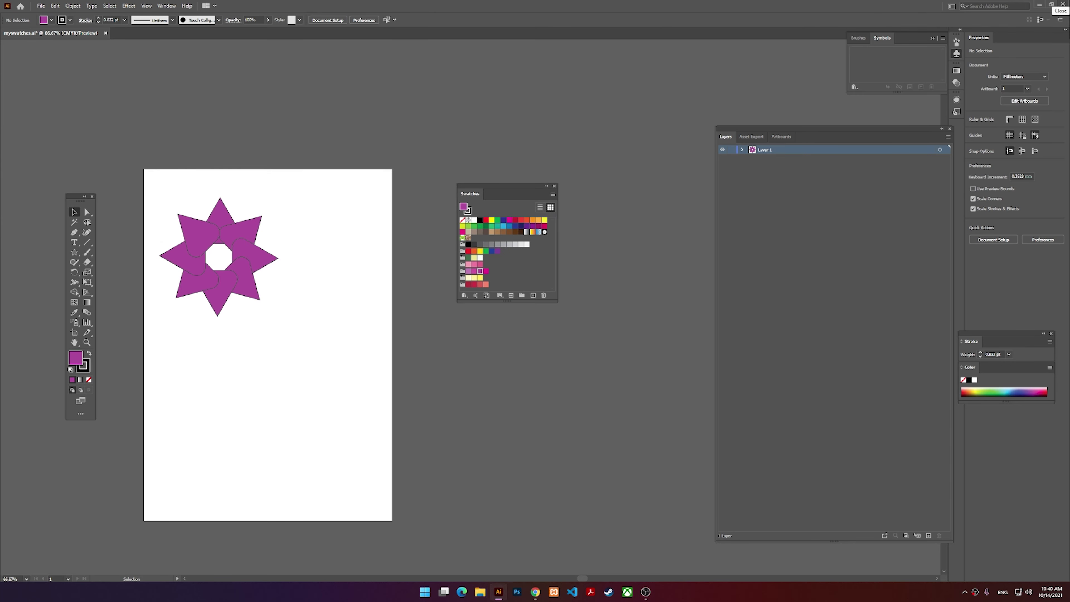
Step: Close the document, saving changes to myswatches.ai despite the outside-modification warning
click(1063, 4)
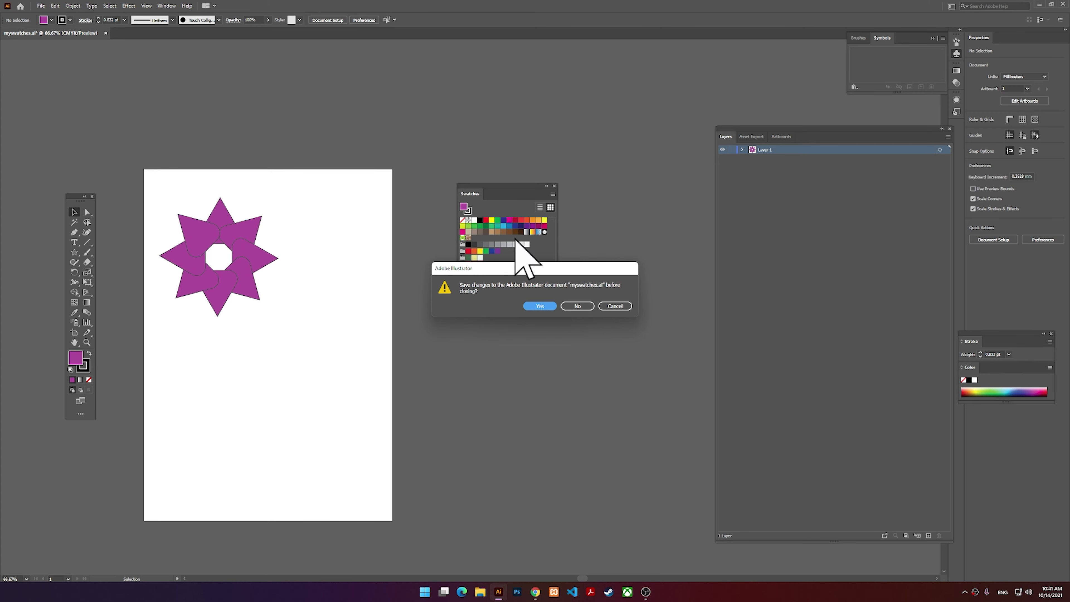
click(541, 307)
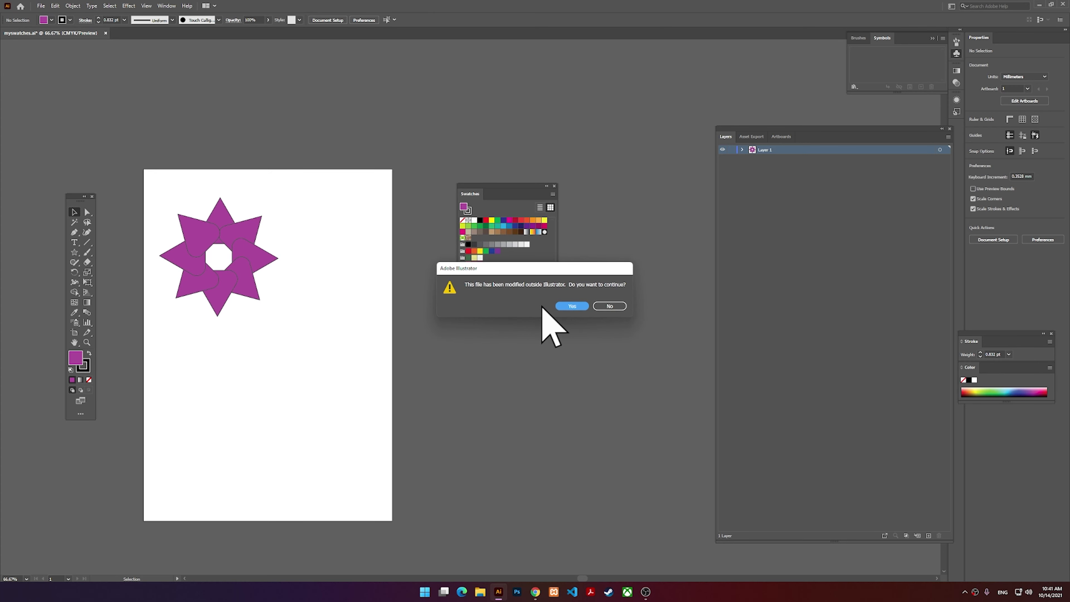
click(570, 306)
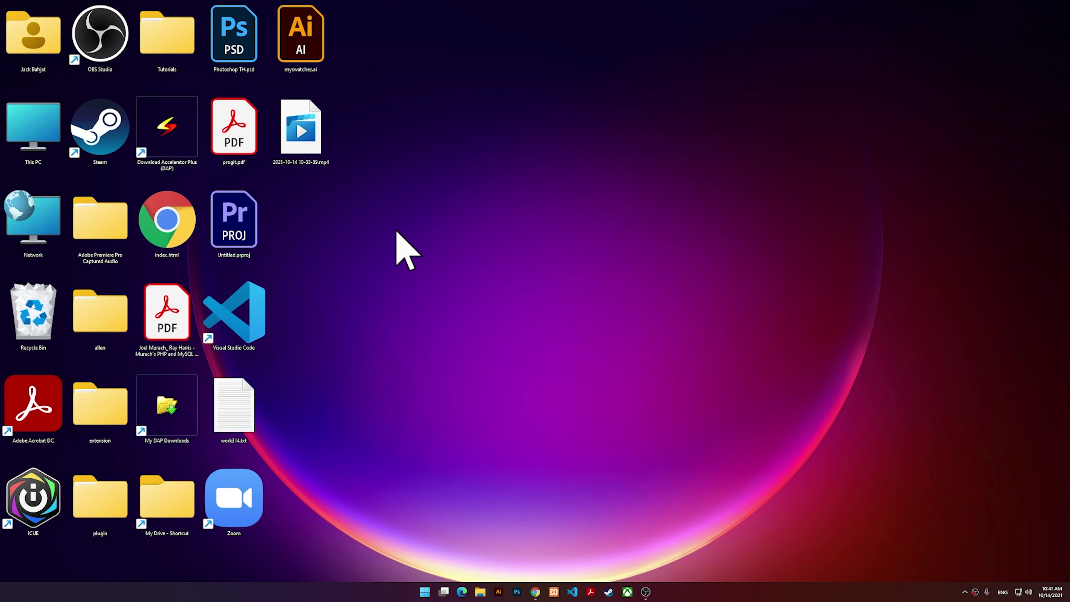
Step: Open the myswatches.ai desktop icon to reload it in Illustrator
double_click(290, 41)
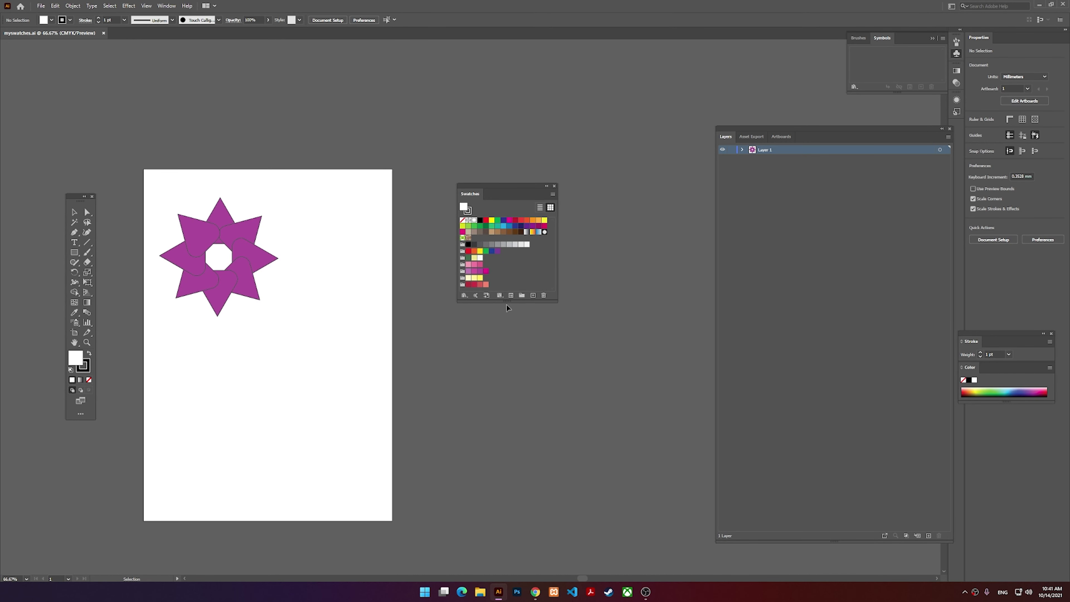
Step: Make the Swatches panel slightly taller and move it left beside the artboard
mouse_move(507, 302)
mouse_down()
mouse_move(507, 332)
mouse_move(507, 311)
mouse_up()
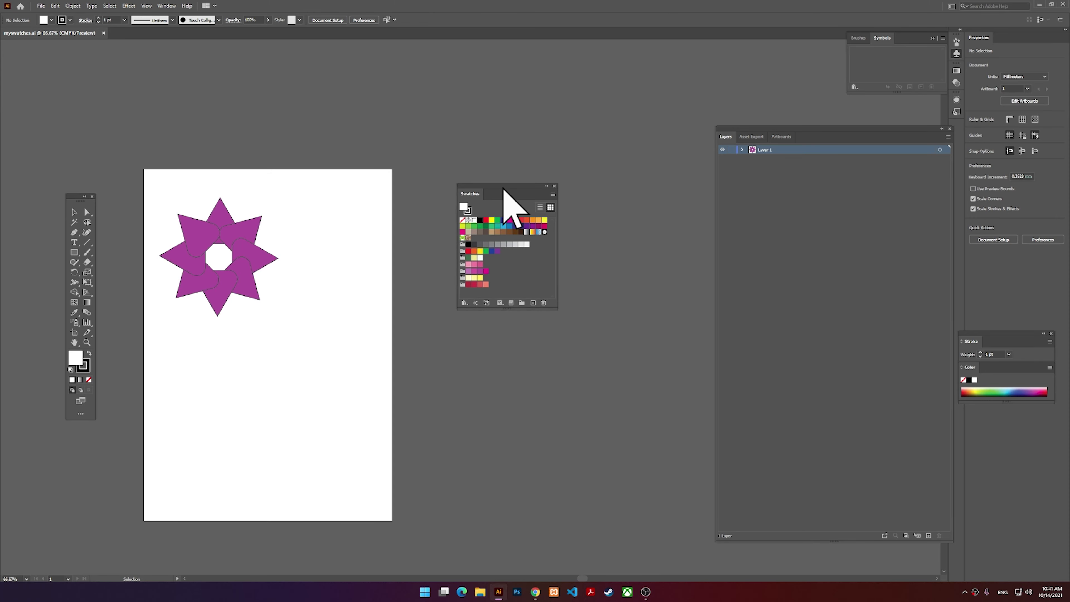
drag(503, 188, 454, 224)
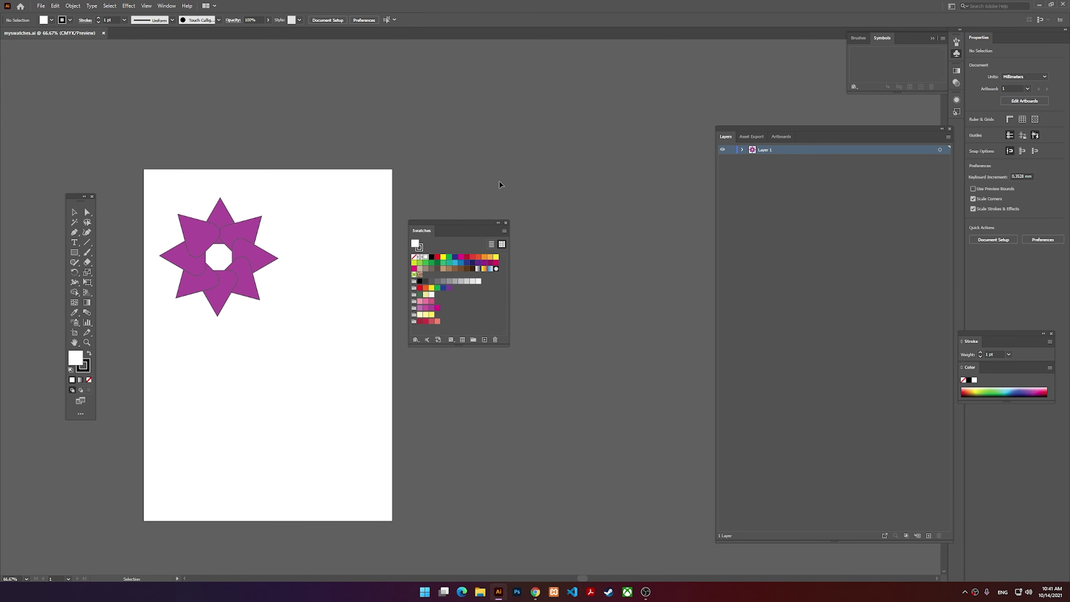